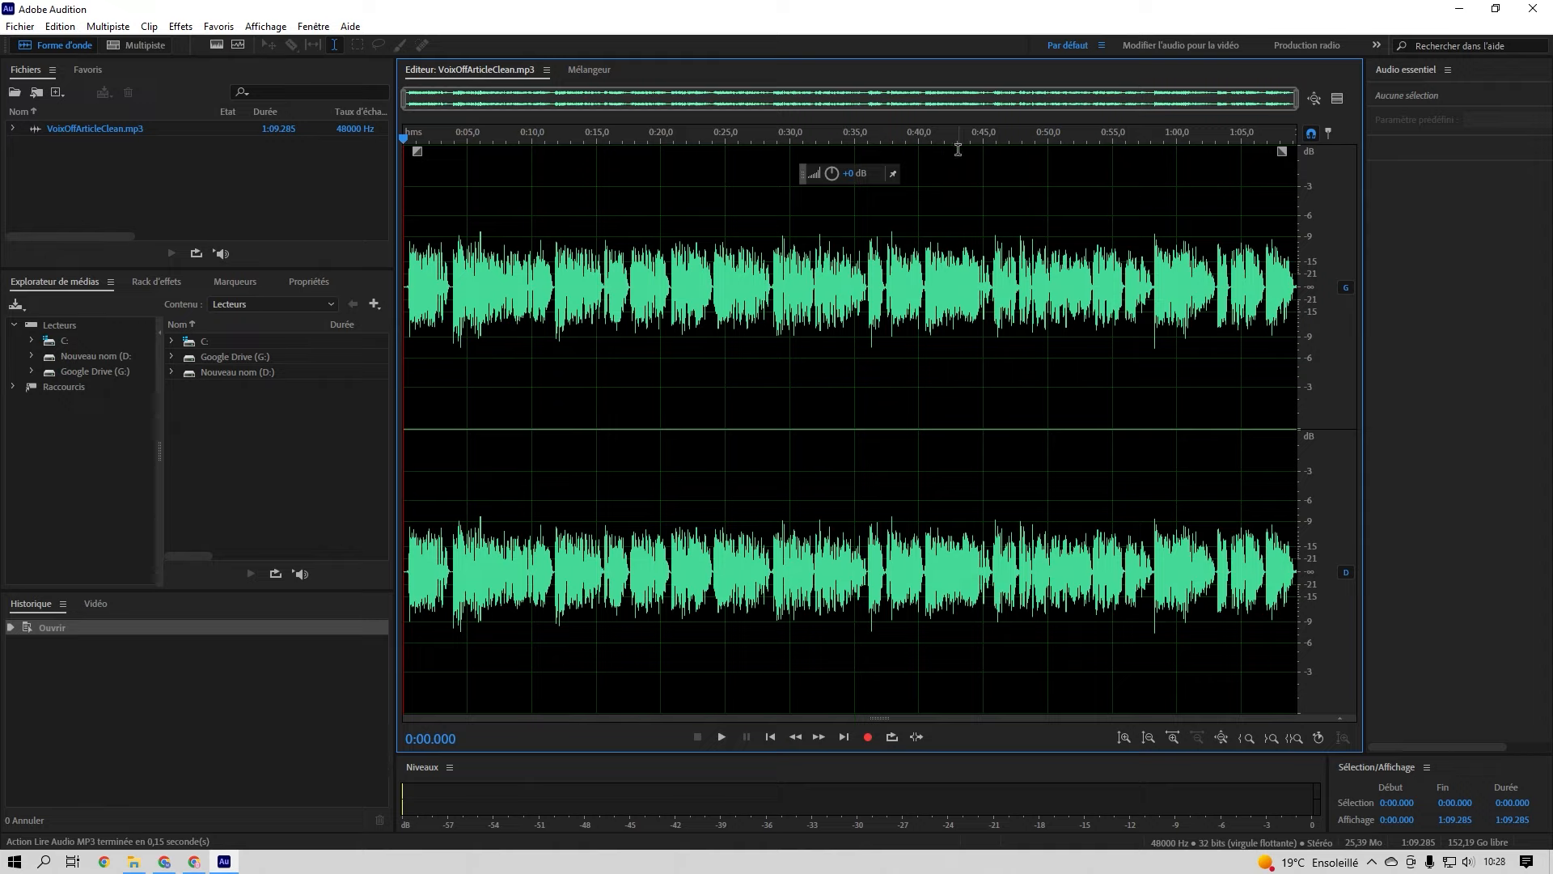
# Step: Listen to the opening seconds of the voice-over from just before the first phrase
pyautogui.moveTo(1295, 98); pyautogui.dragTo(566, 99)
pyautogui.click(431, 157)
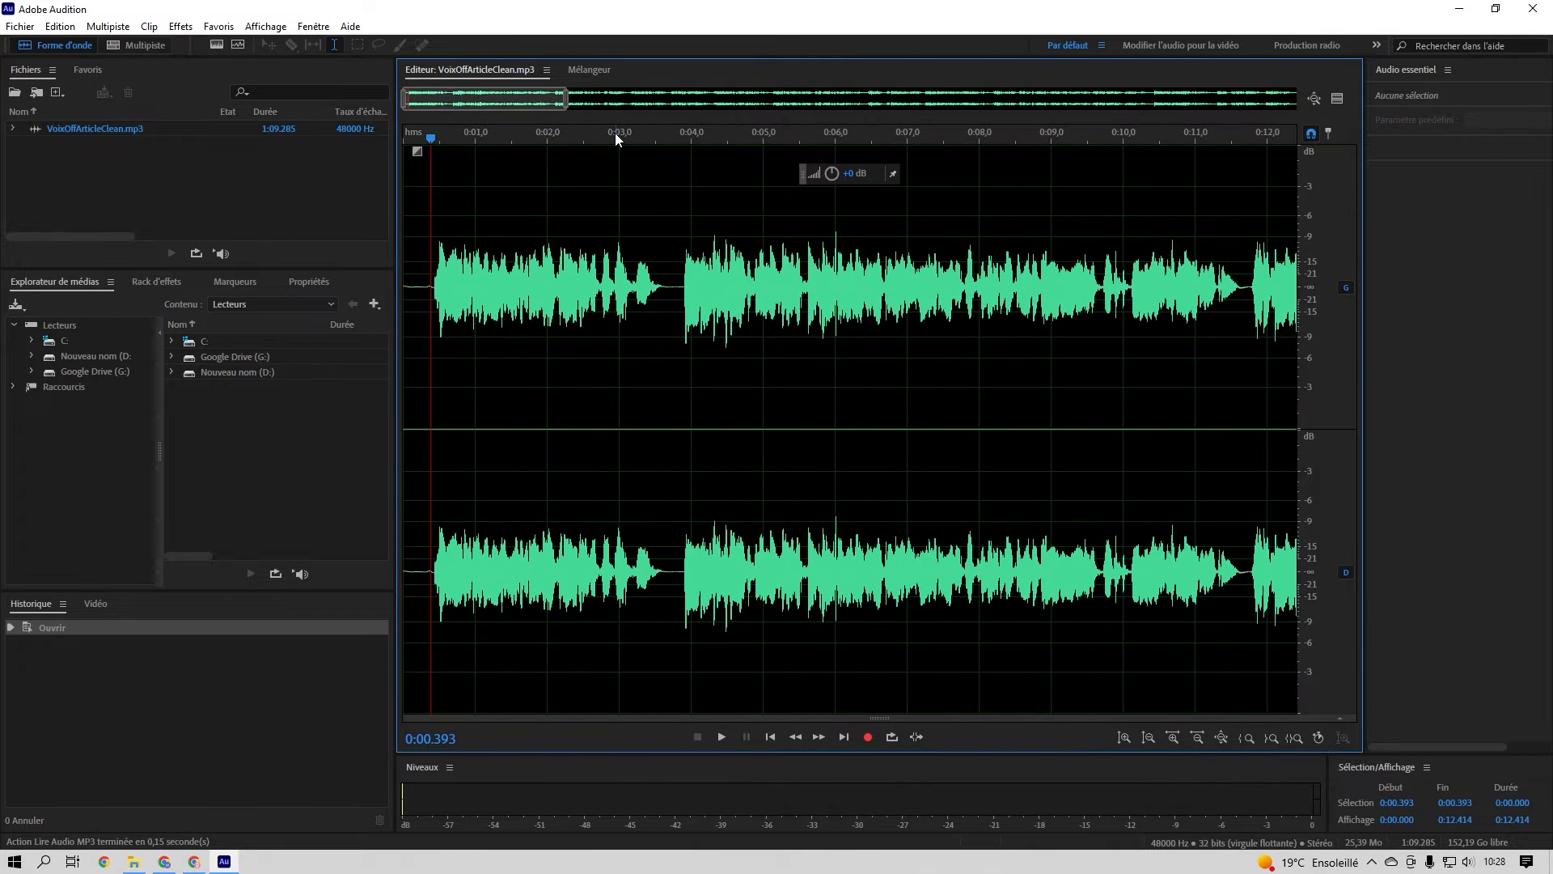
pyautogui.press('space')
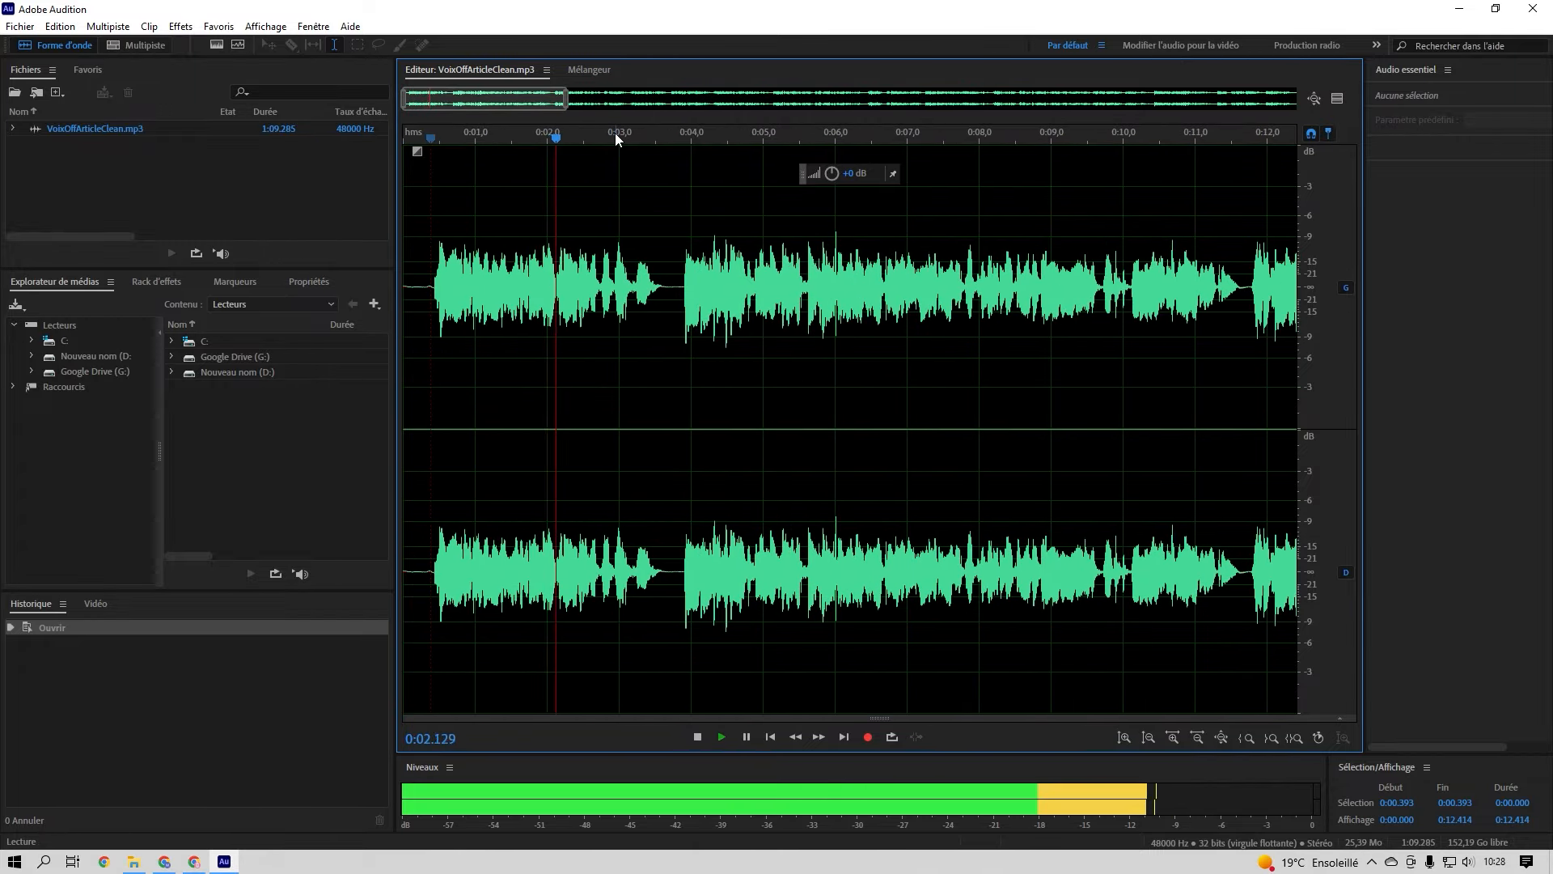
pyautogui.press('space')
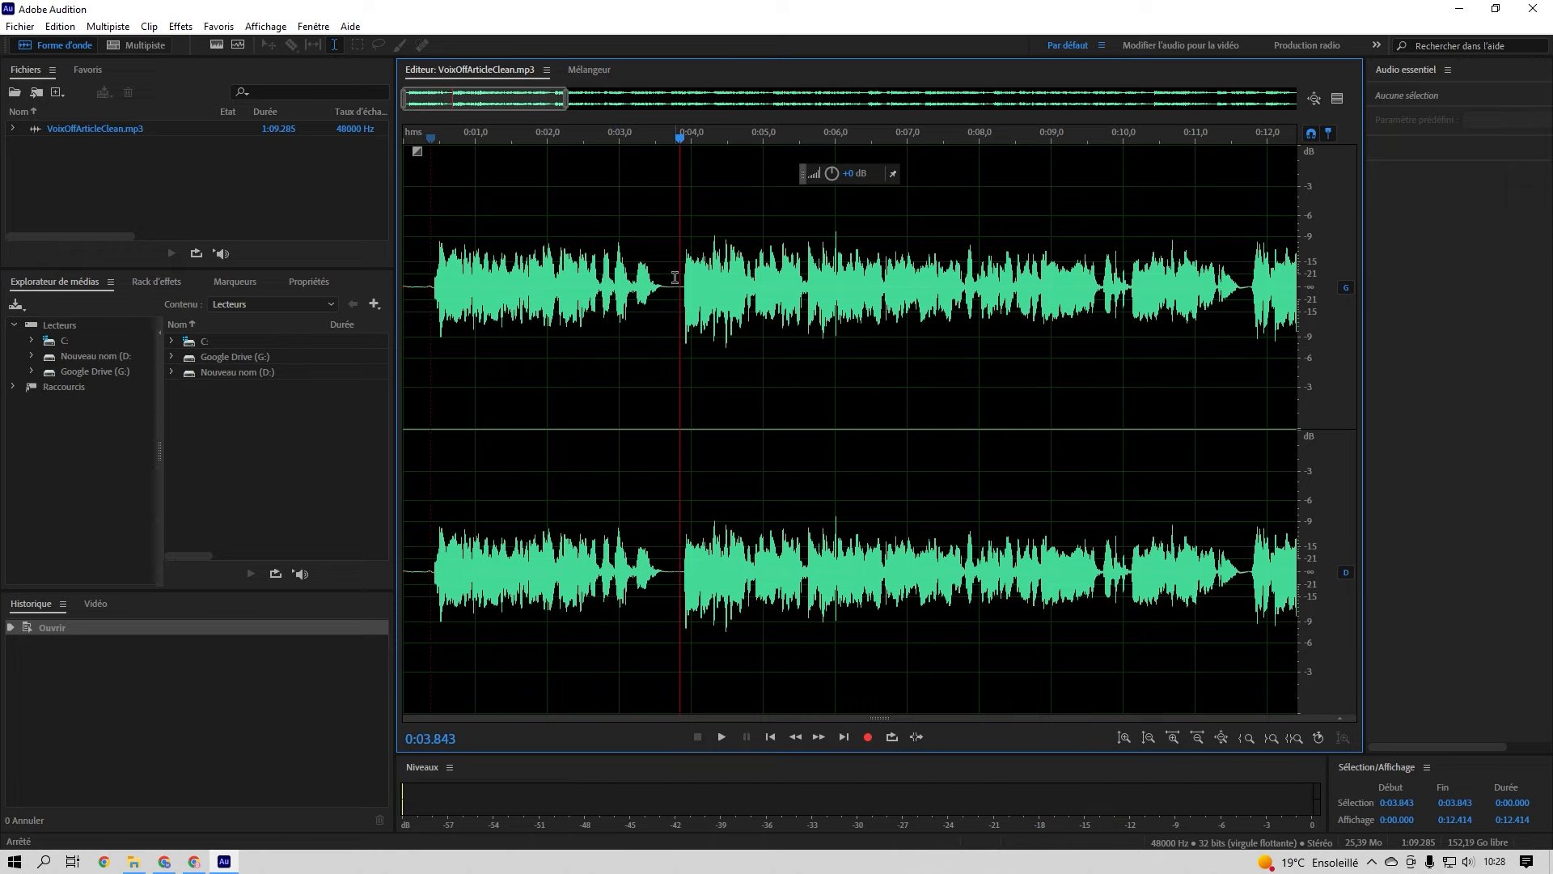
pyautogui.scroll(-5, 675, 278)
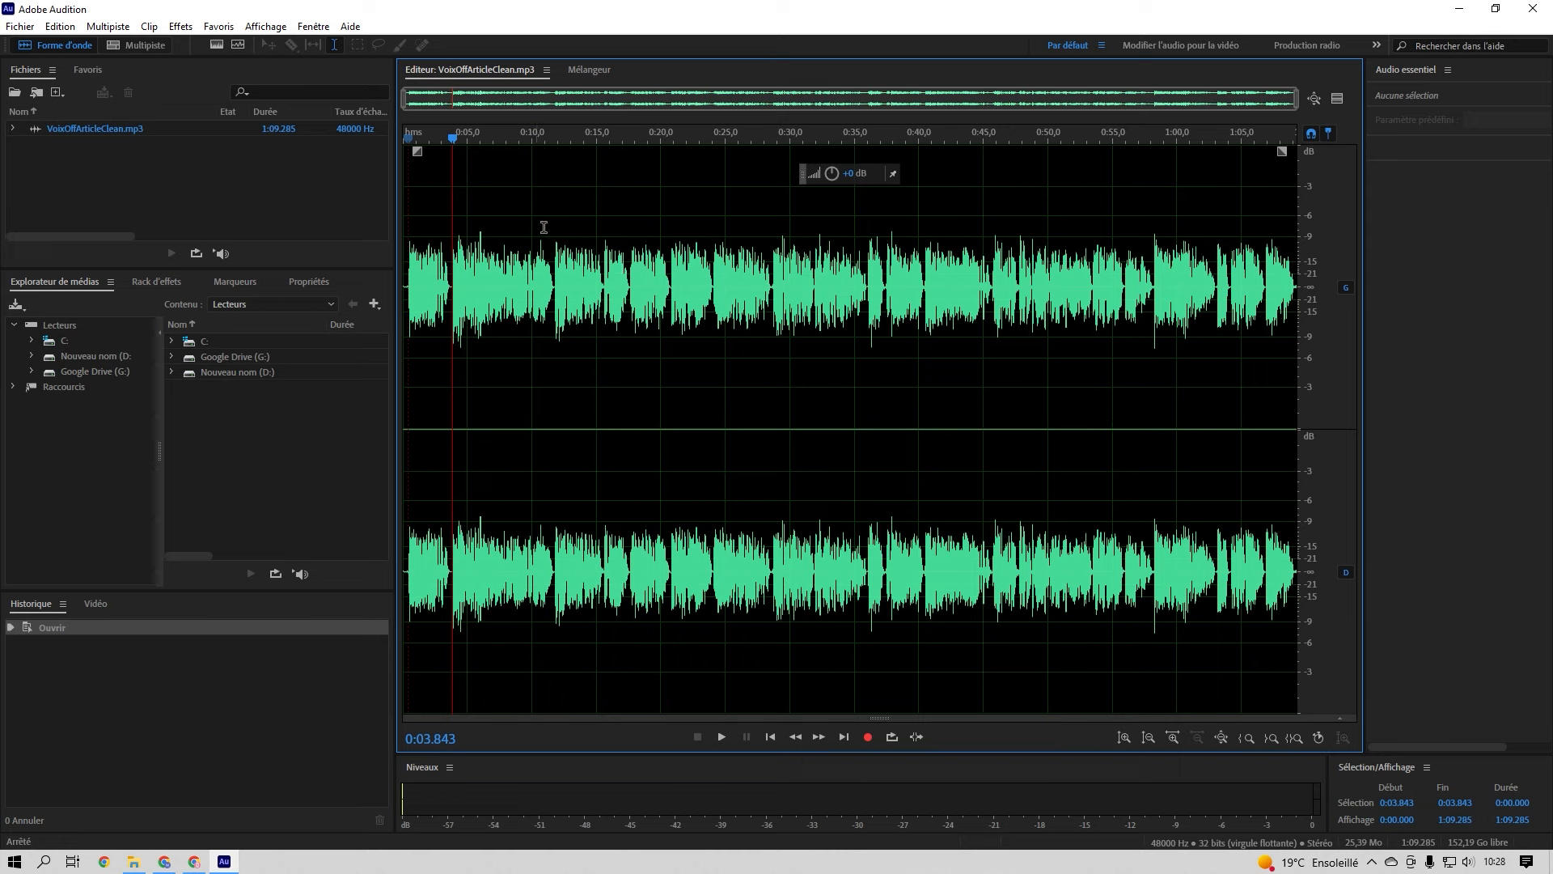
# Step: Apply the parametric equalizer (Egaliseur paramétrique) with the Limiteur preset to the whole voice-over
pyautogui.click(179, 25)
pyautogui.moveTo(266, 283)
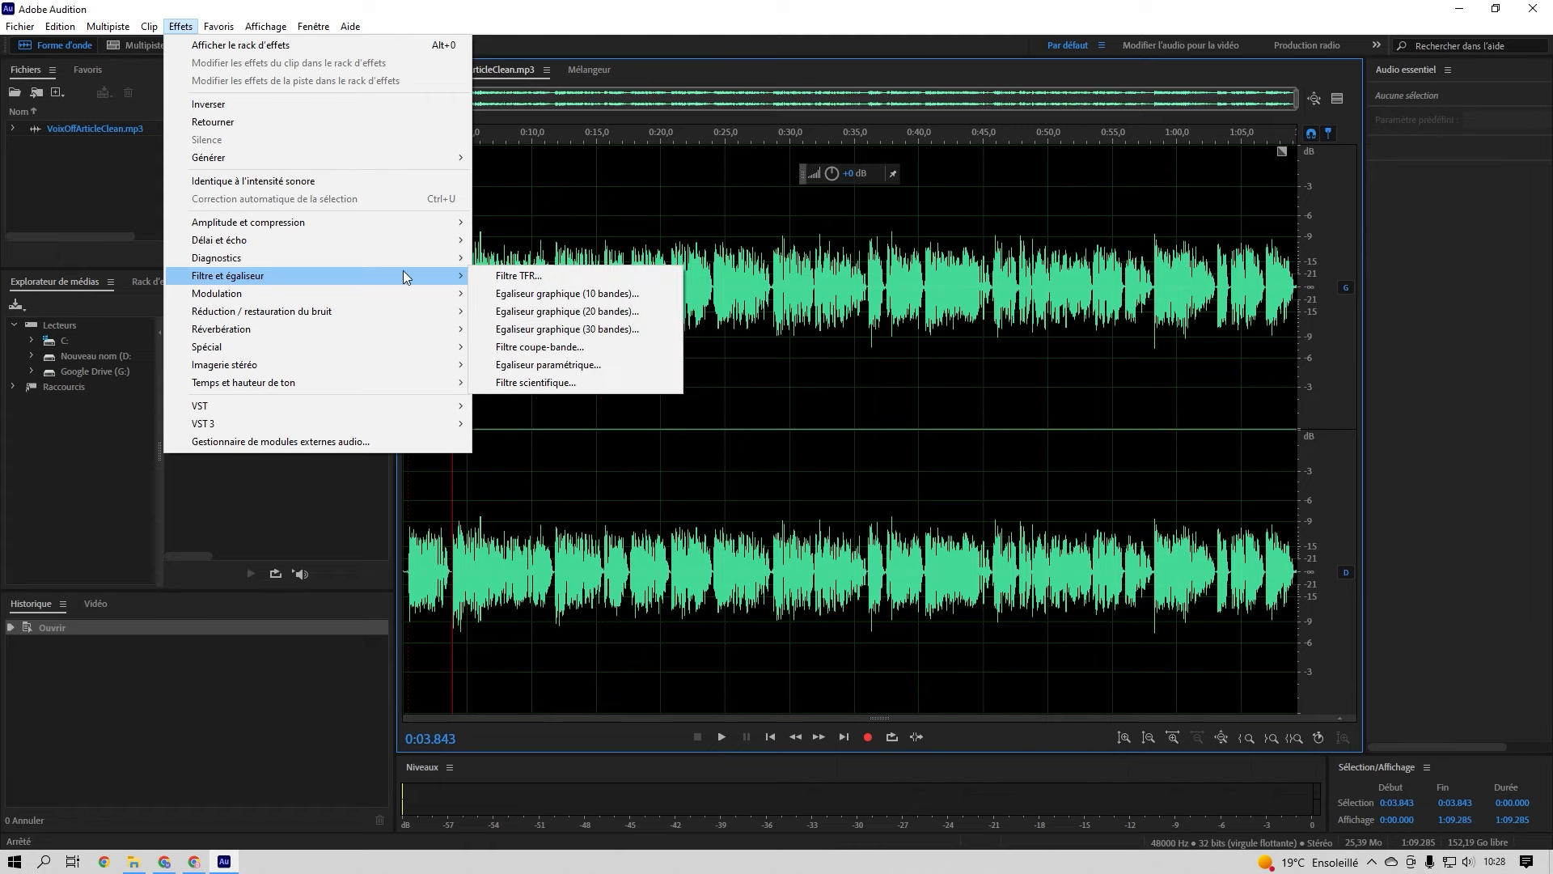
pyautogui.click(557, 368)
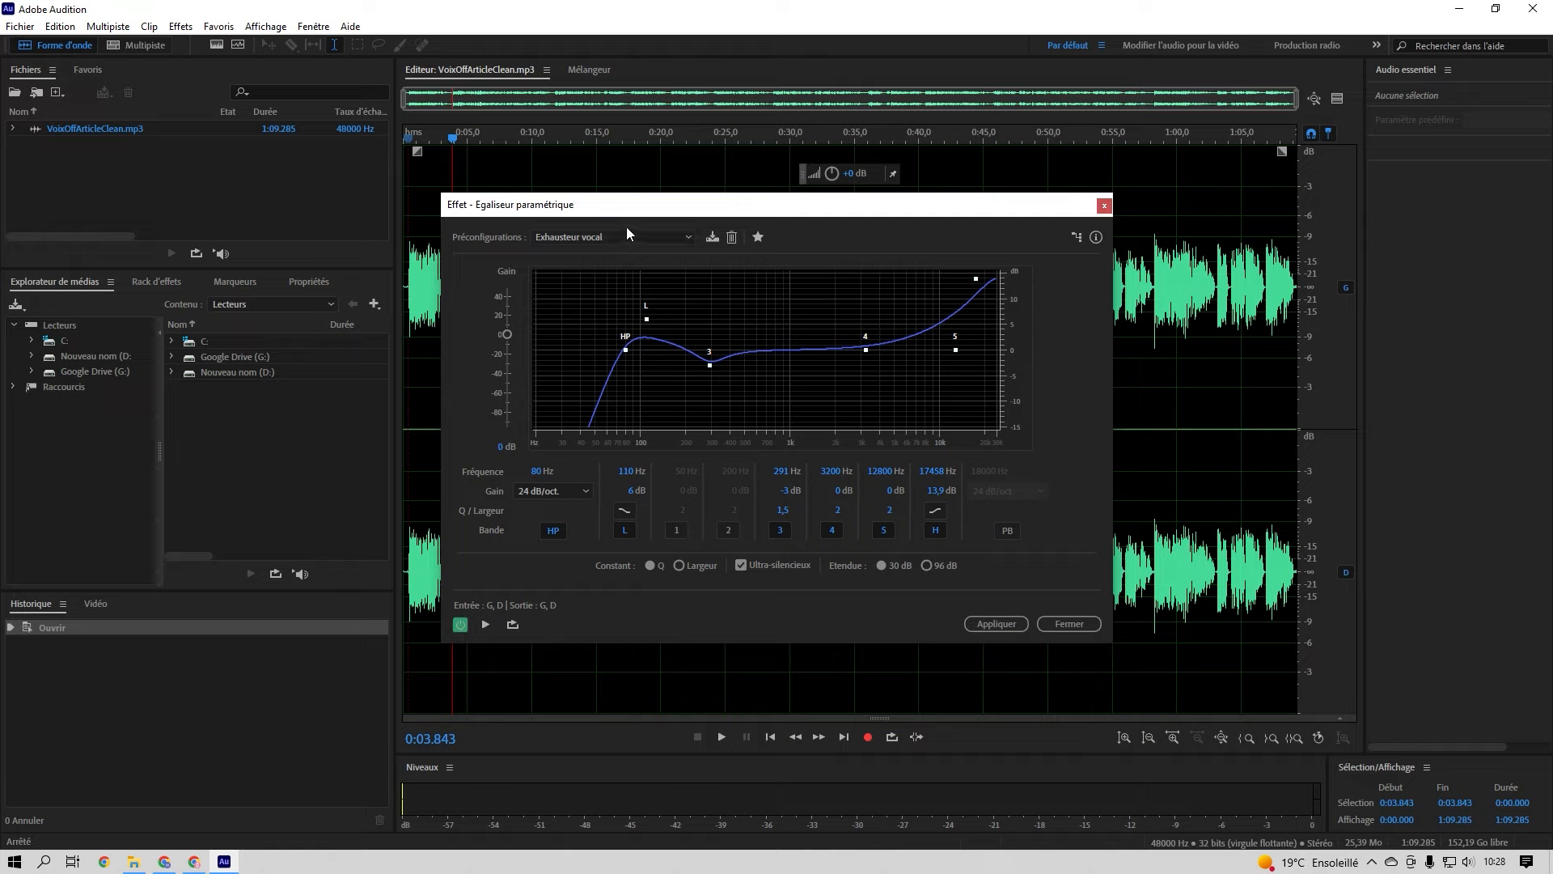
pyautogui.click(626, 235)
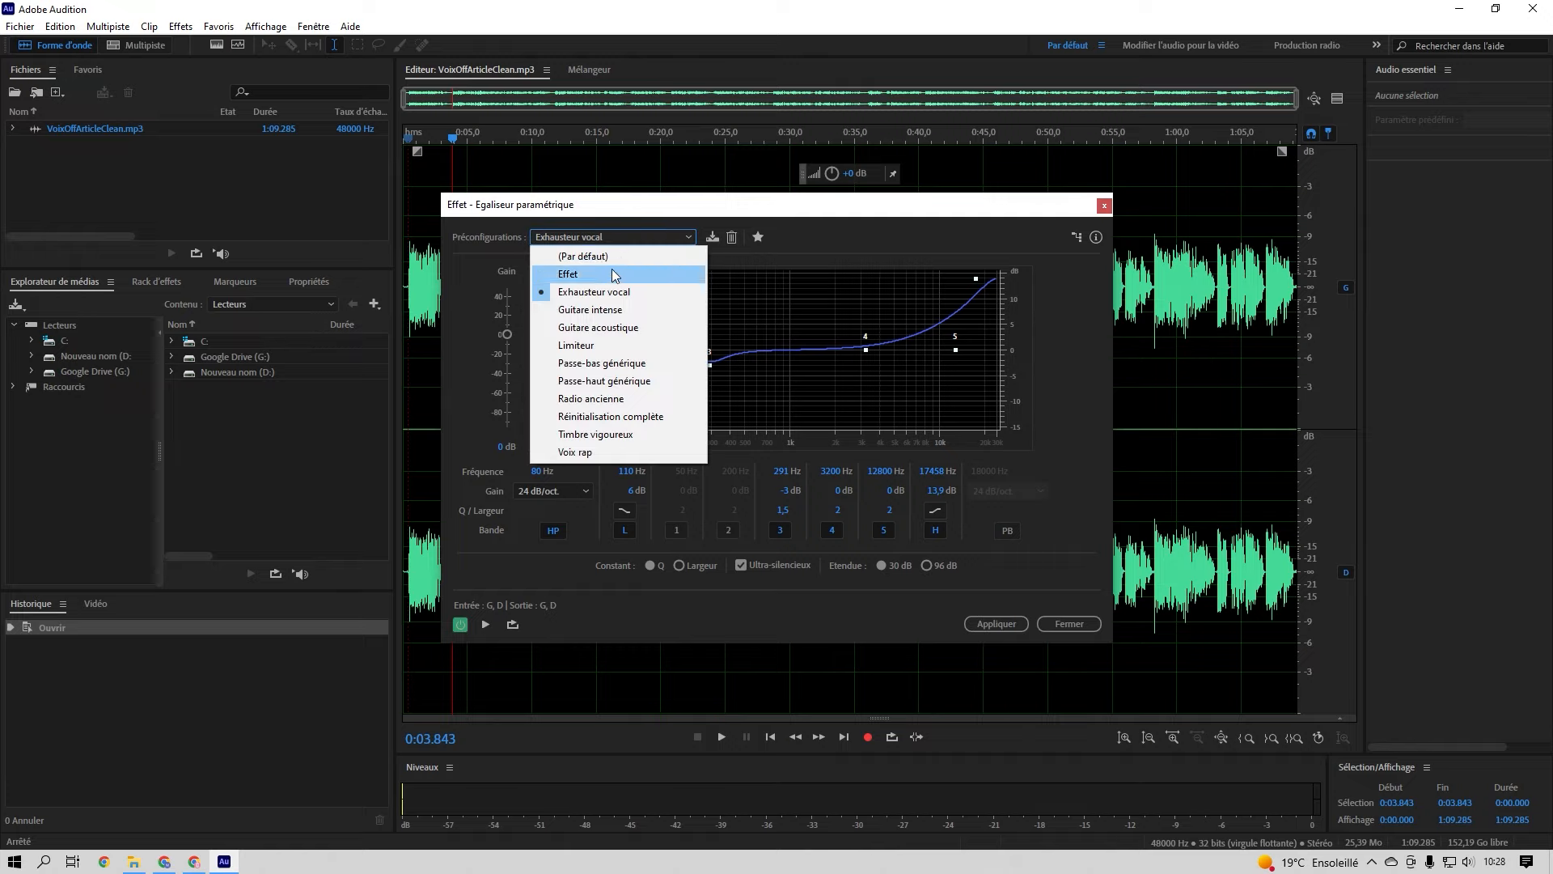
pyautogui.click(584, 346)
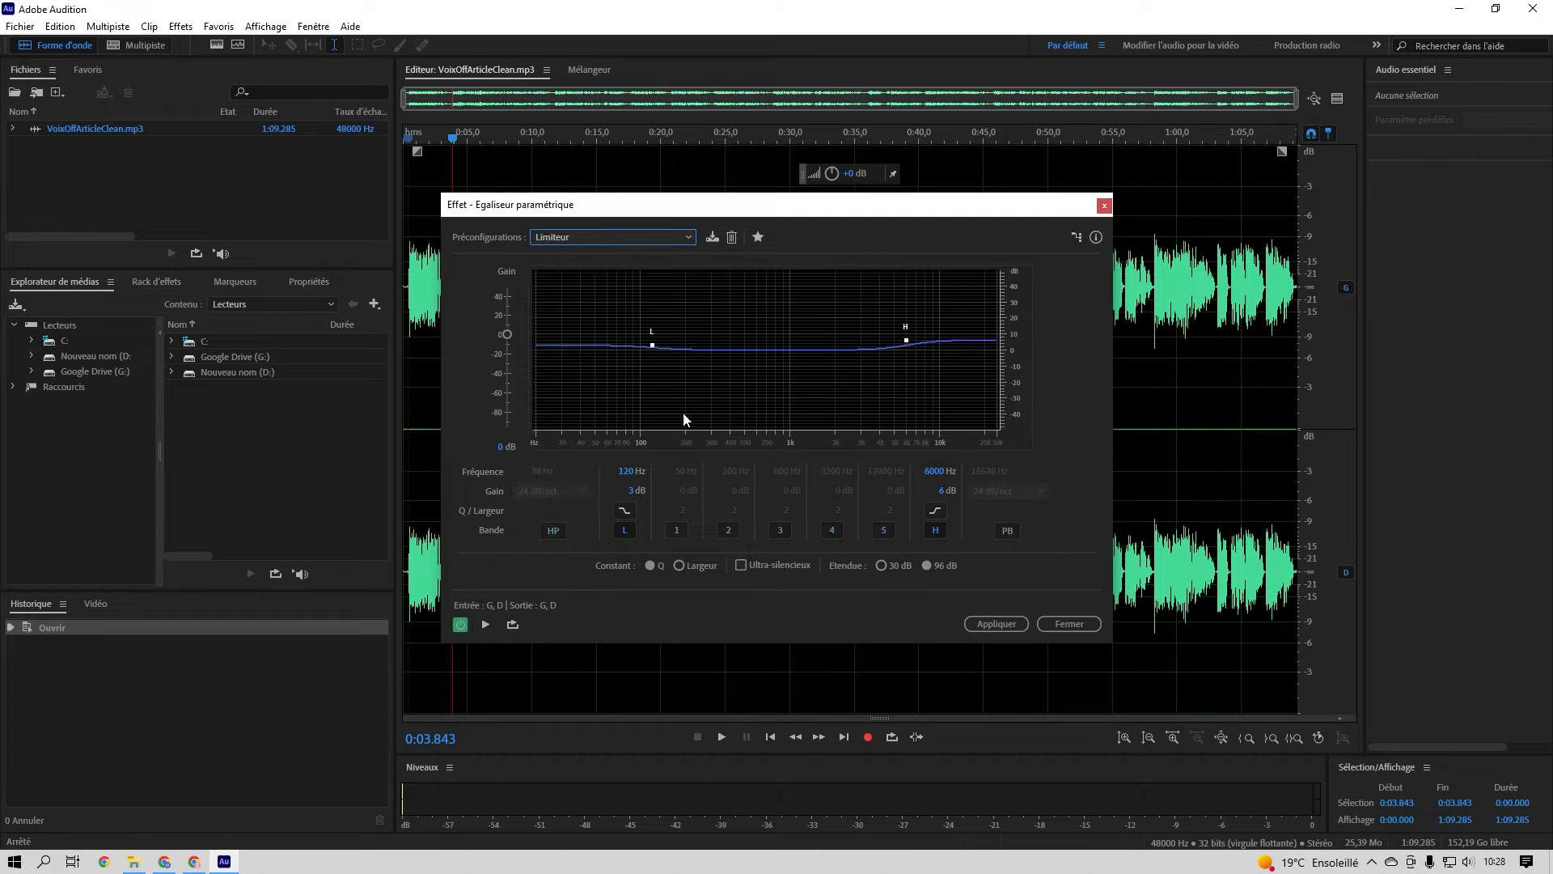
pyautogui.click(1000, 625)
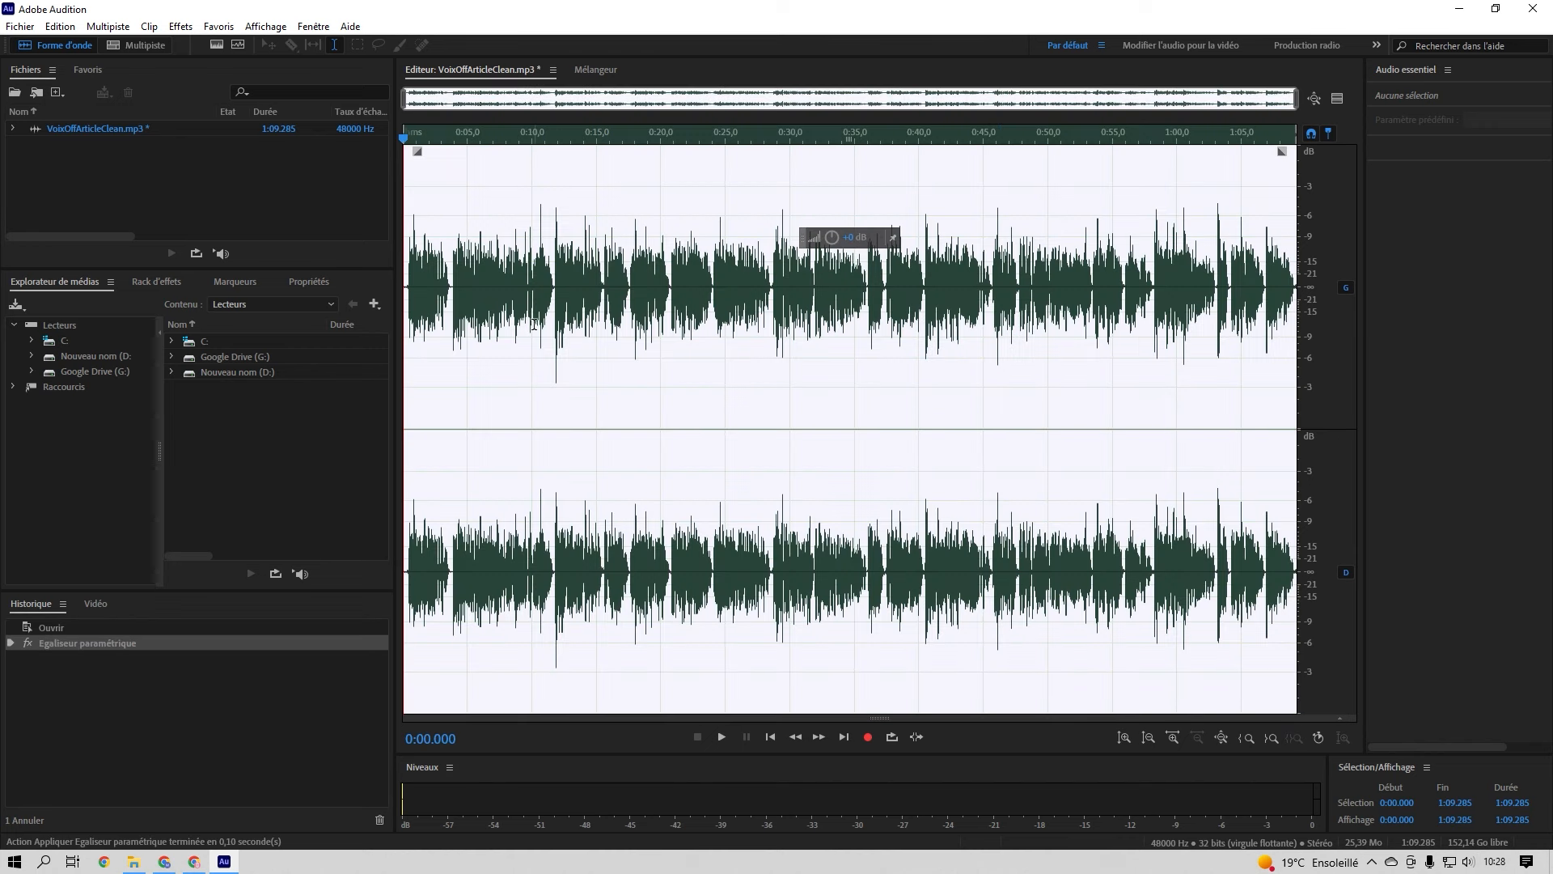
# Step: Compare the waveform before and after equalization by switching between the Ouvrir and Egaliseur paramétrique history states
pyautogui.click(58, 631)
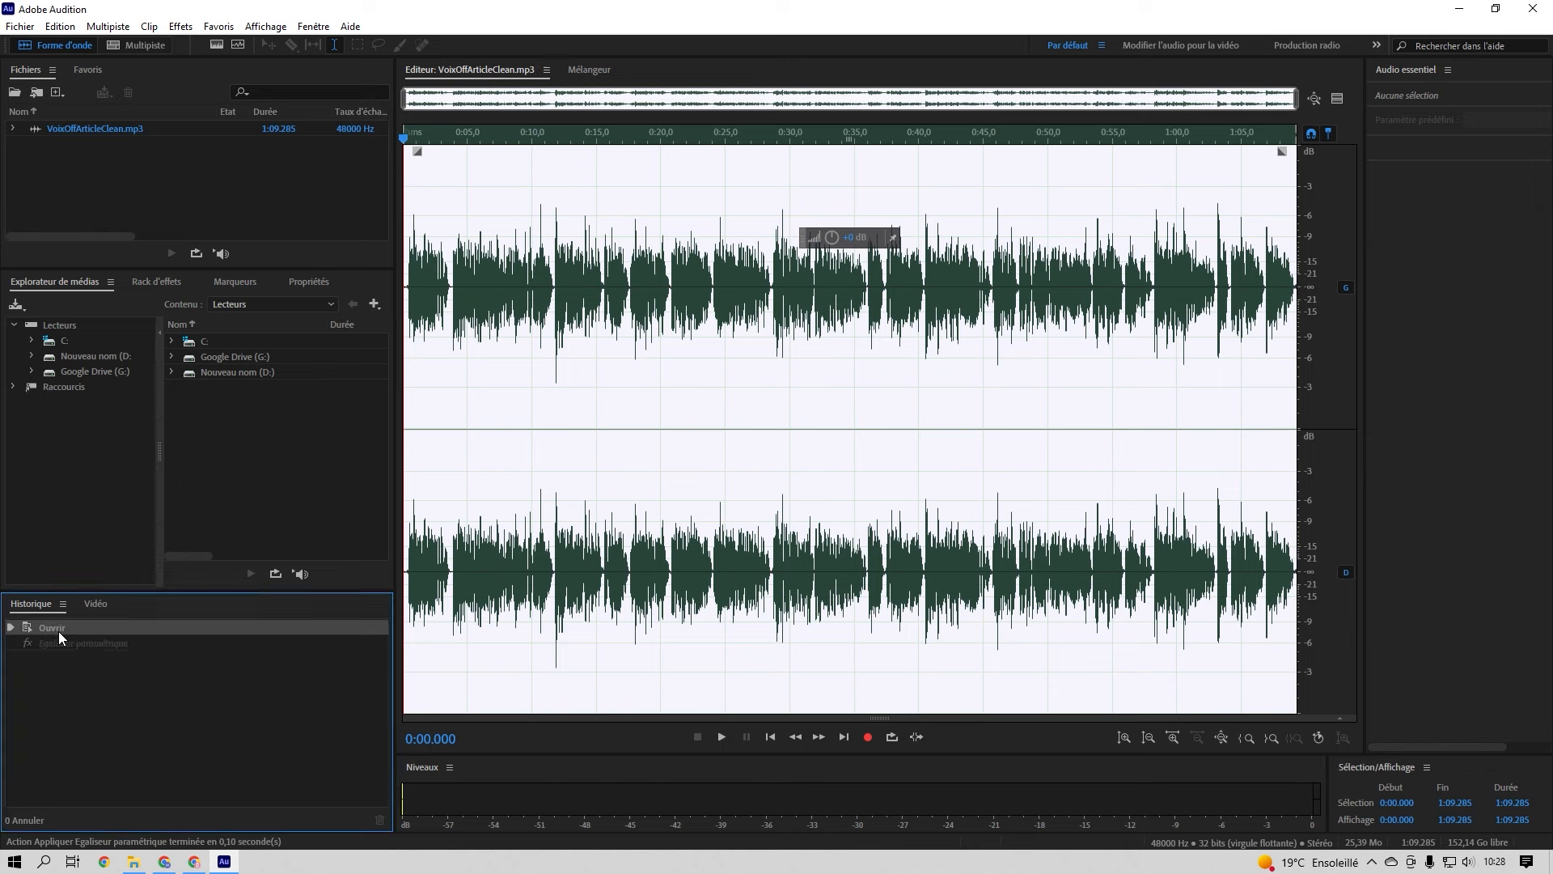
pyautogui.click(68, 647)
pyautogui.click(68, 631)
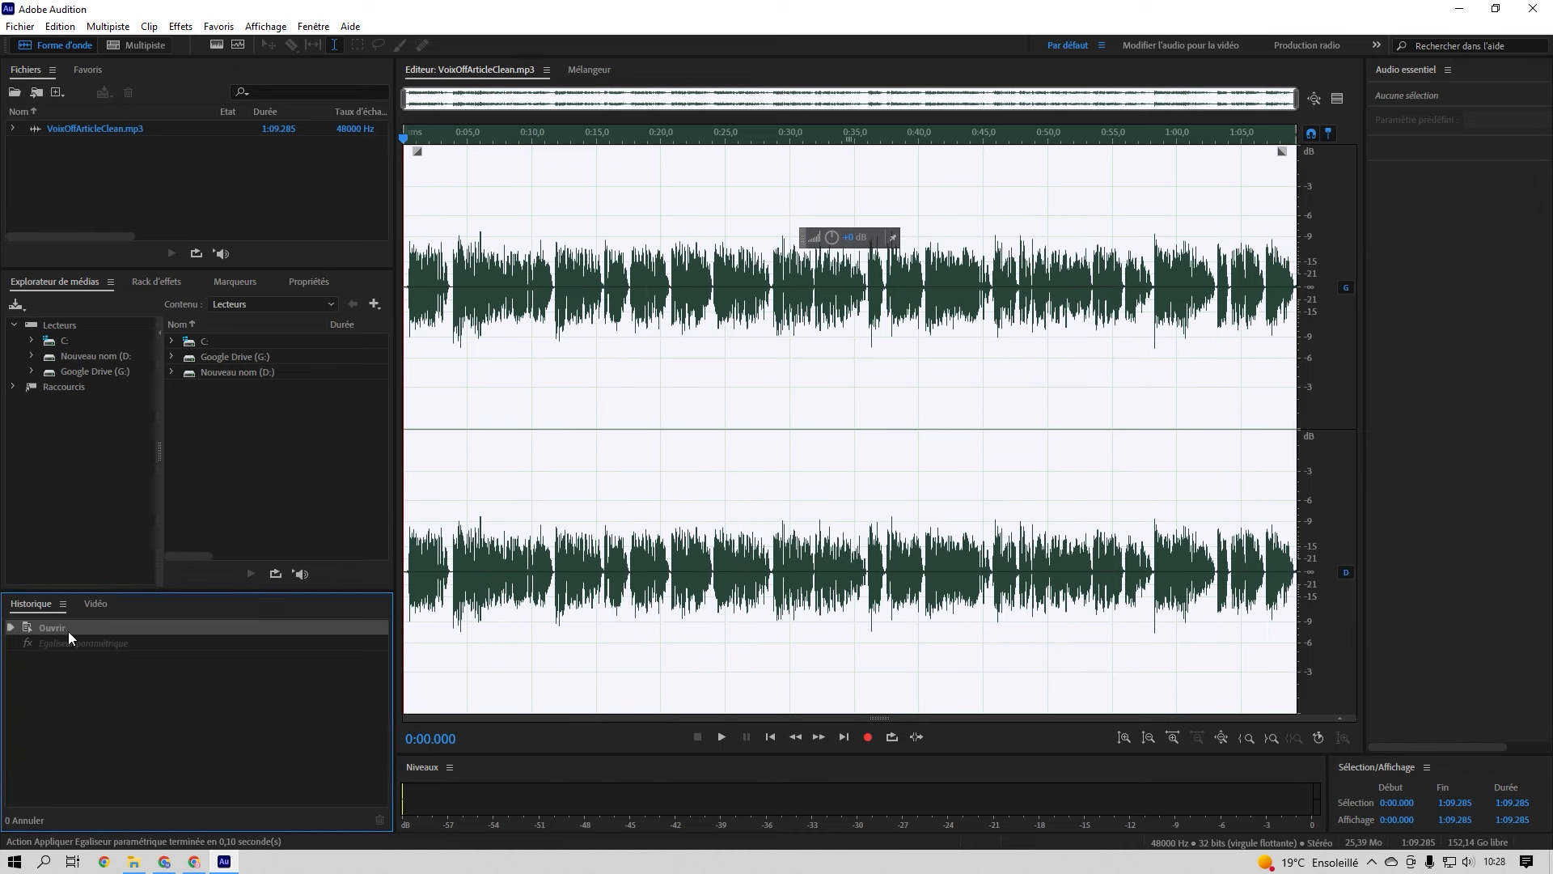
pyautogui.click(71, 643)
pyautogui.click(74, 628)
pyautogui.click(80, 643)
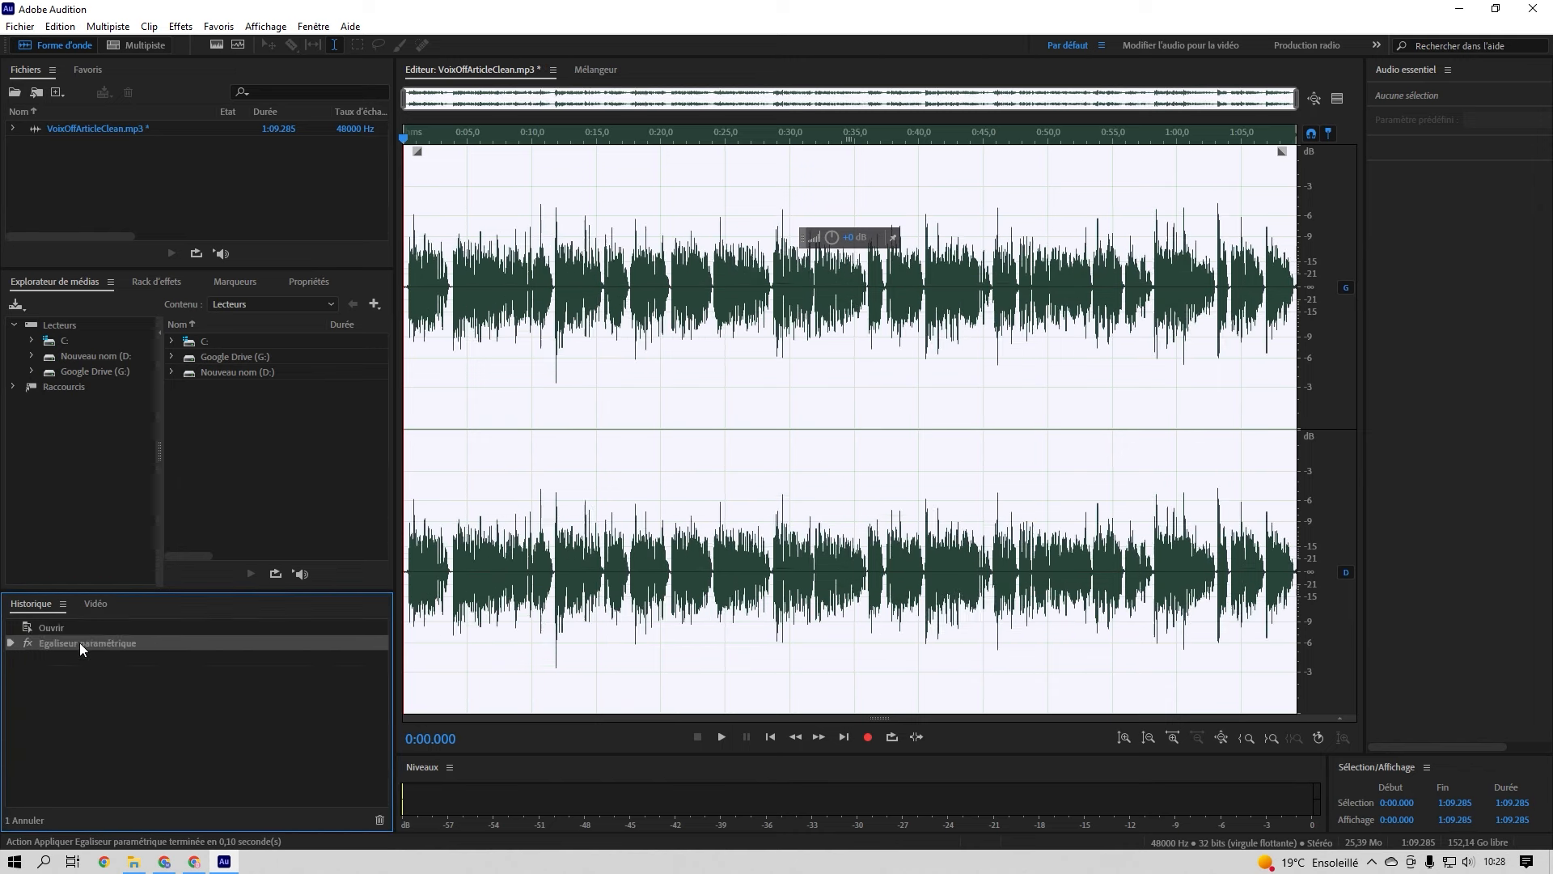
# Step: Listen to the original opening from the Ouvrir history state, and to the following passage with the Limiteur equalization restored
pyautogui.click(77, 629)
pyautogui.click(466, 216)
pyautogui.click(410, 136)
pyautogui.press('space')
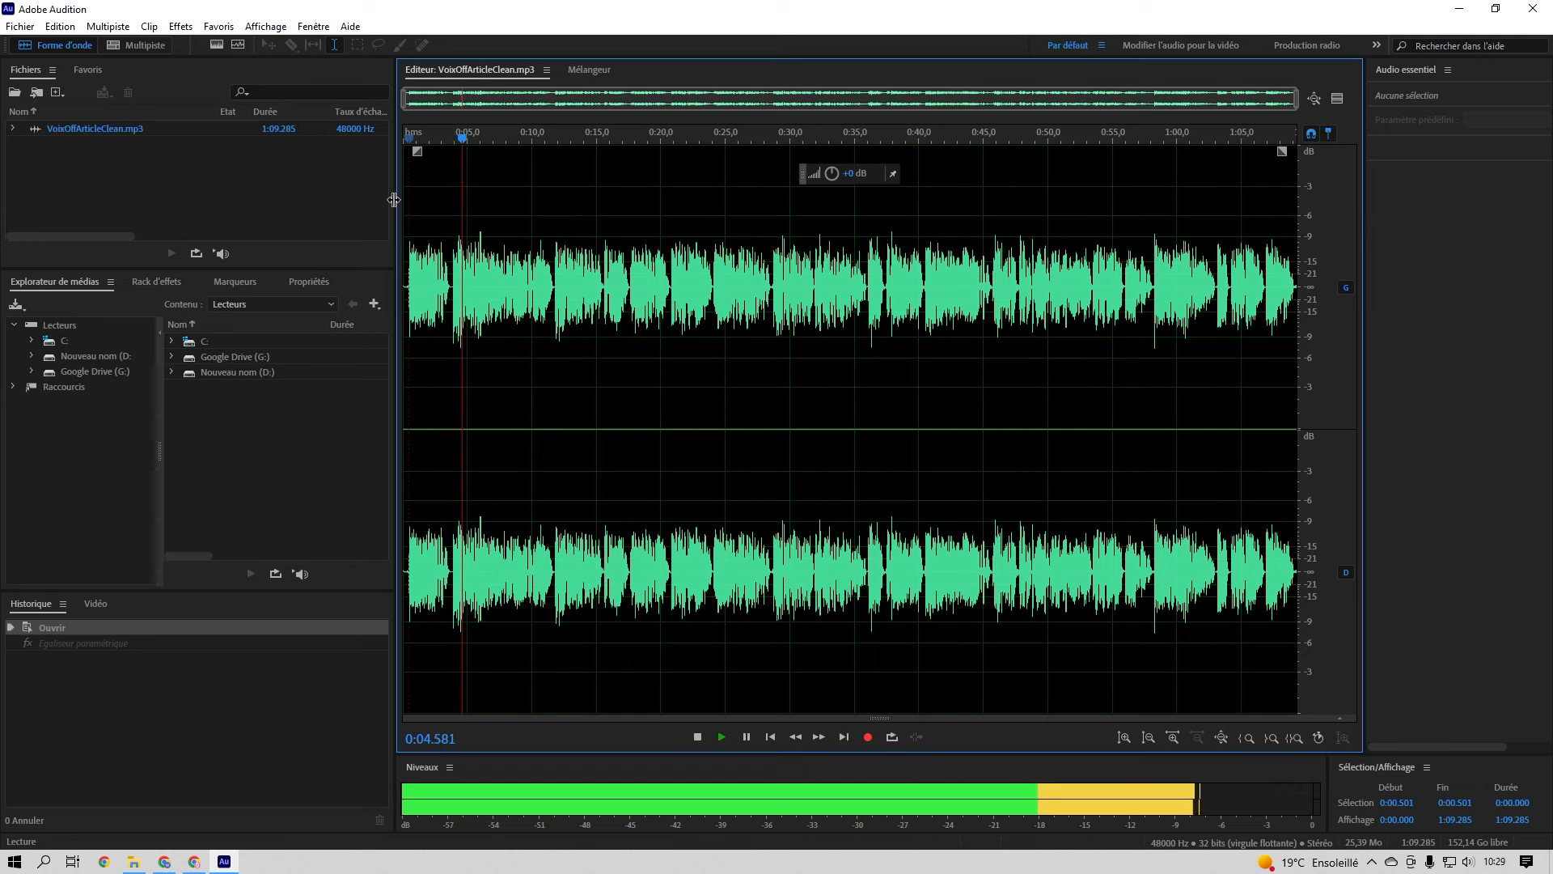
pyautogui.press('space')
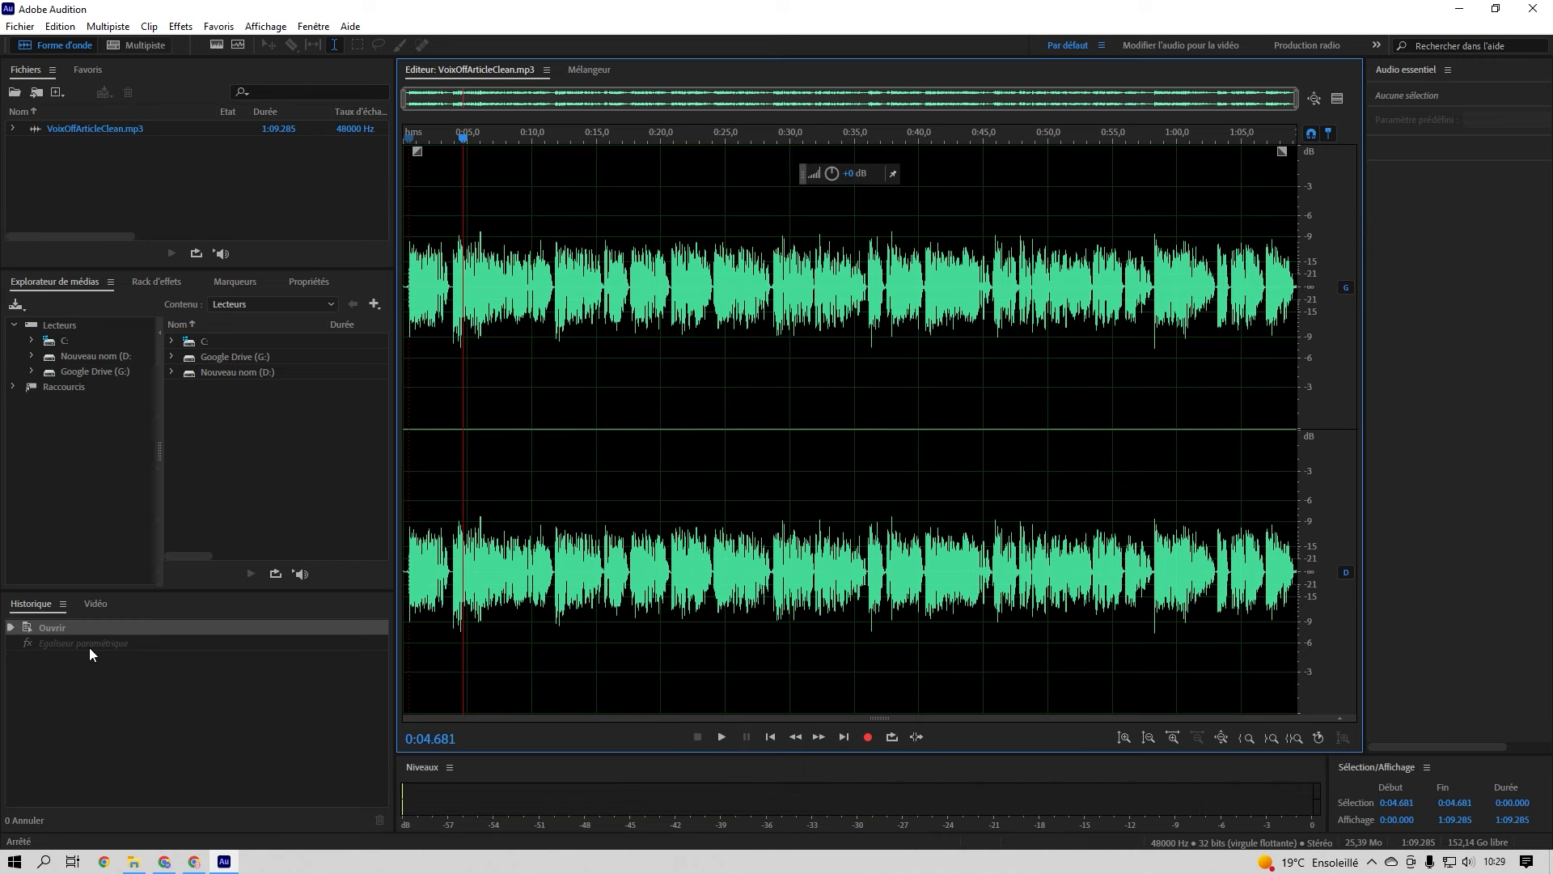
pyautogui.click(89, 647)
pyautogui.press('space')
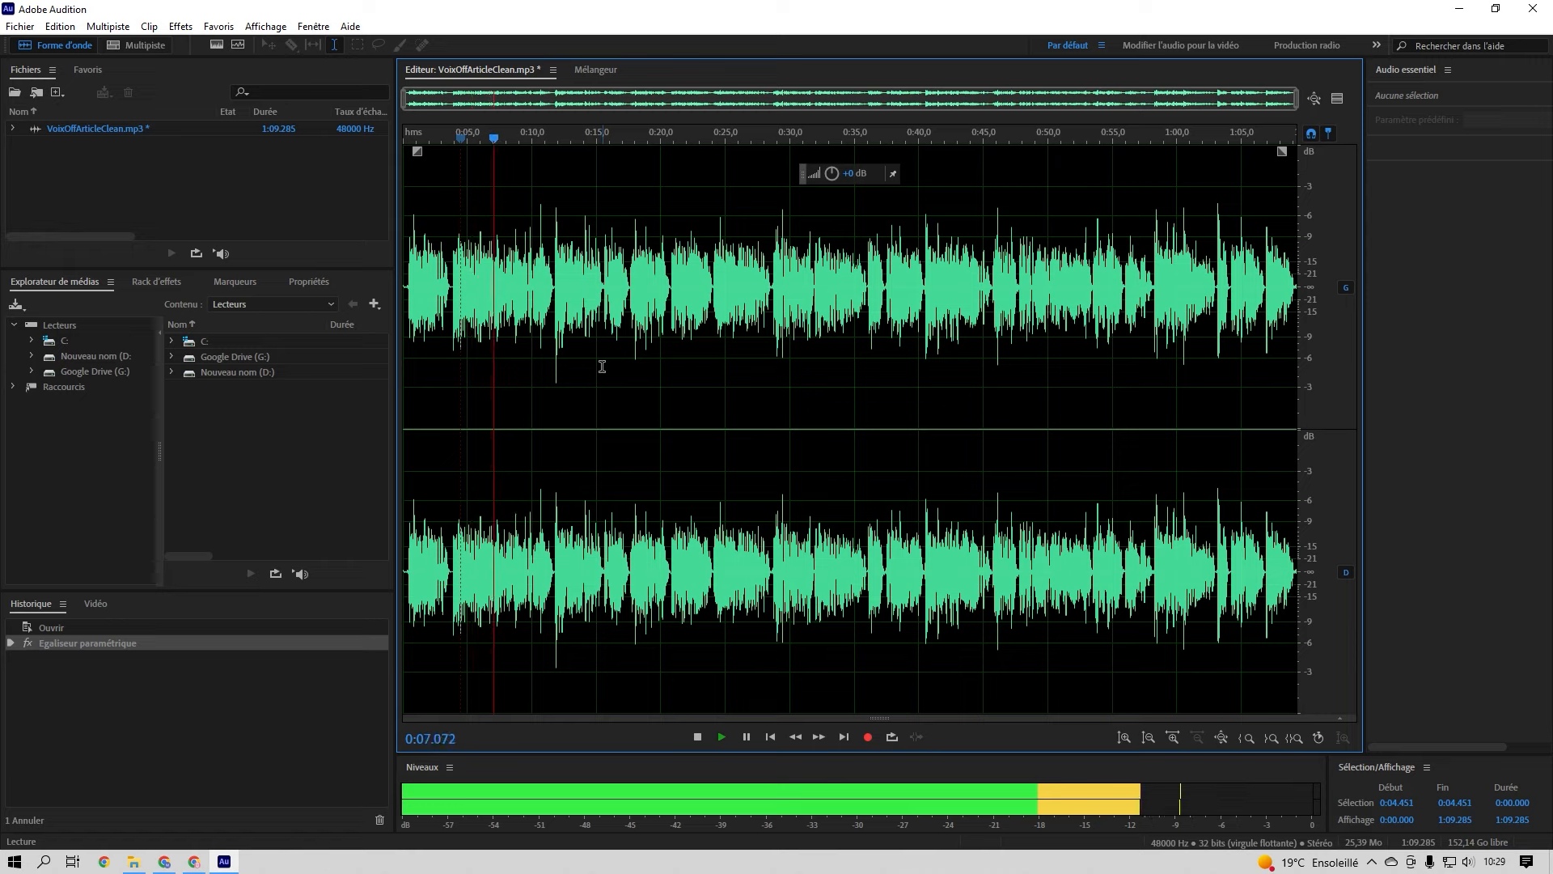
pyautogui.press('space')
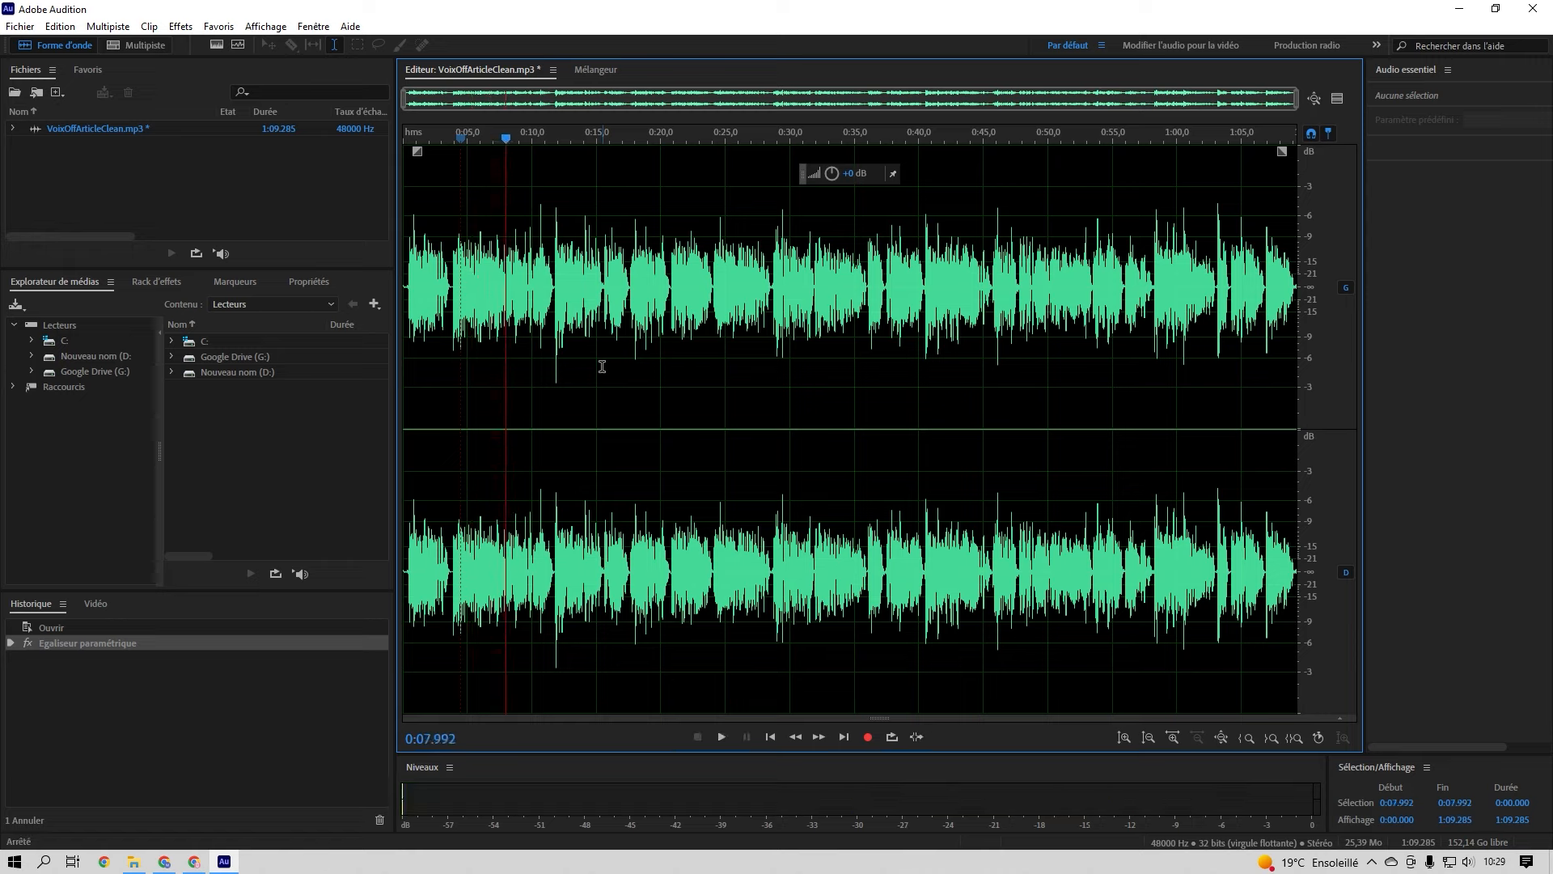
# Step: Select the entire voice-over and apply the parametric equalizer with the Exhausteur vocal preset
pyautogui.moveTo(486, 132); pyautogui.dragTo(503, 132)
pyautogui.hotkey('ctrl', 'a')
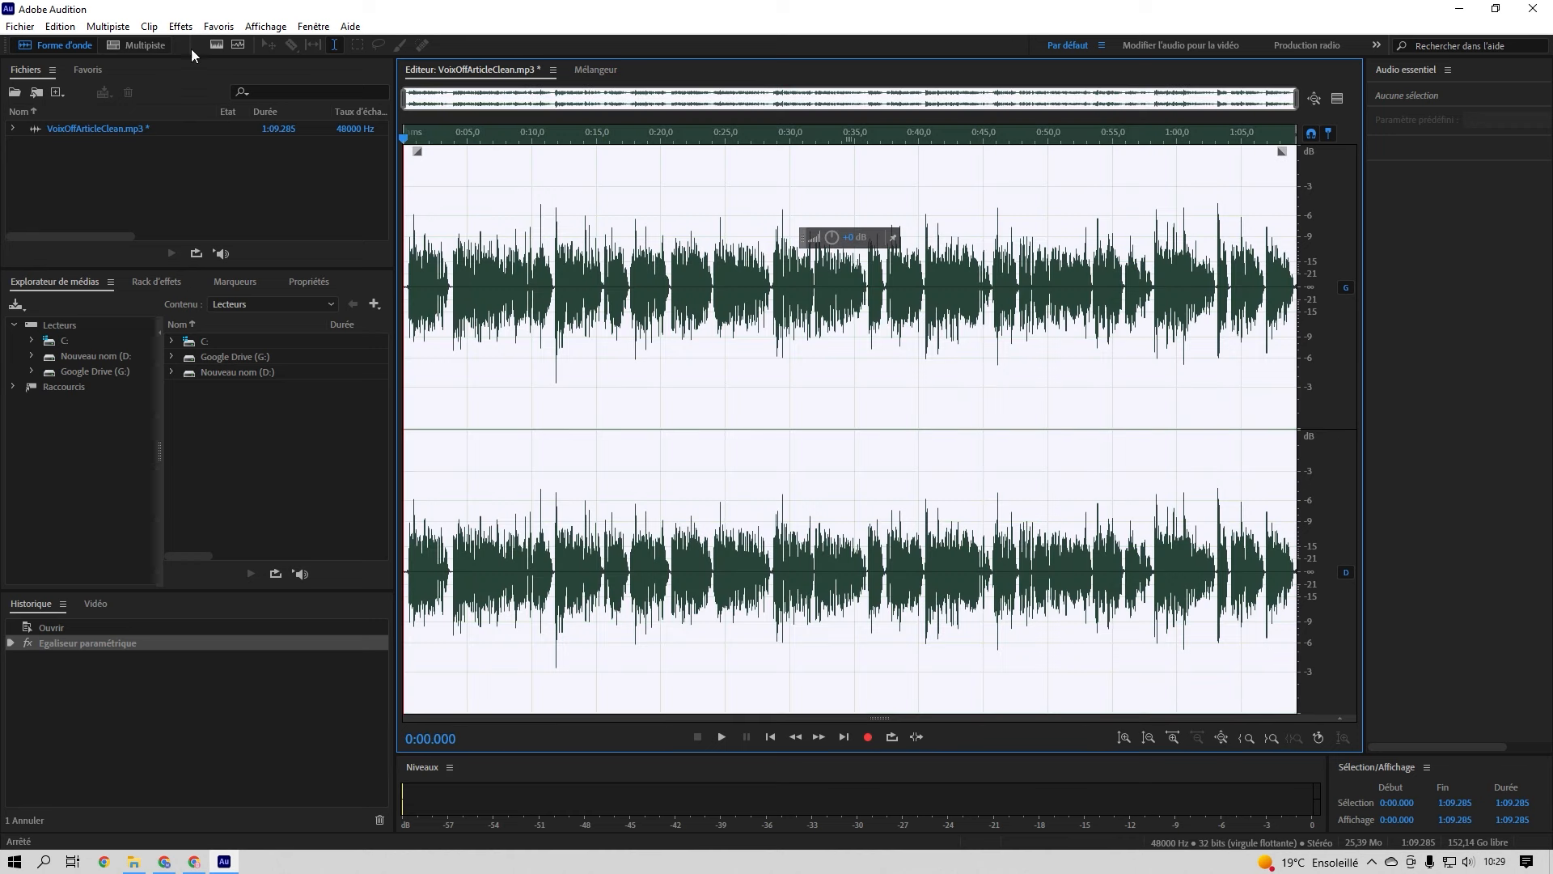
pyautogui.click(181, 26)
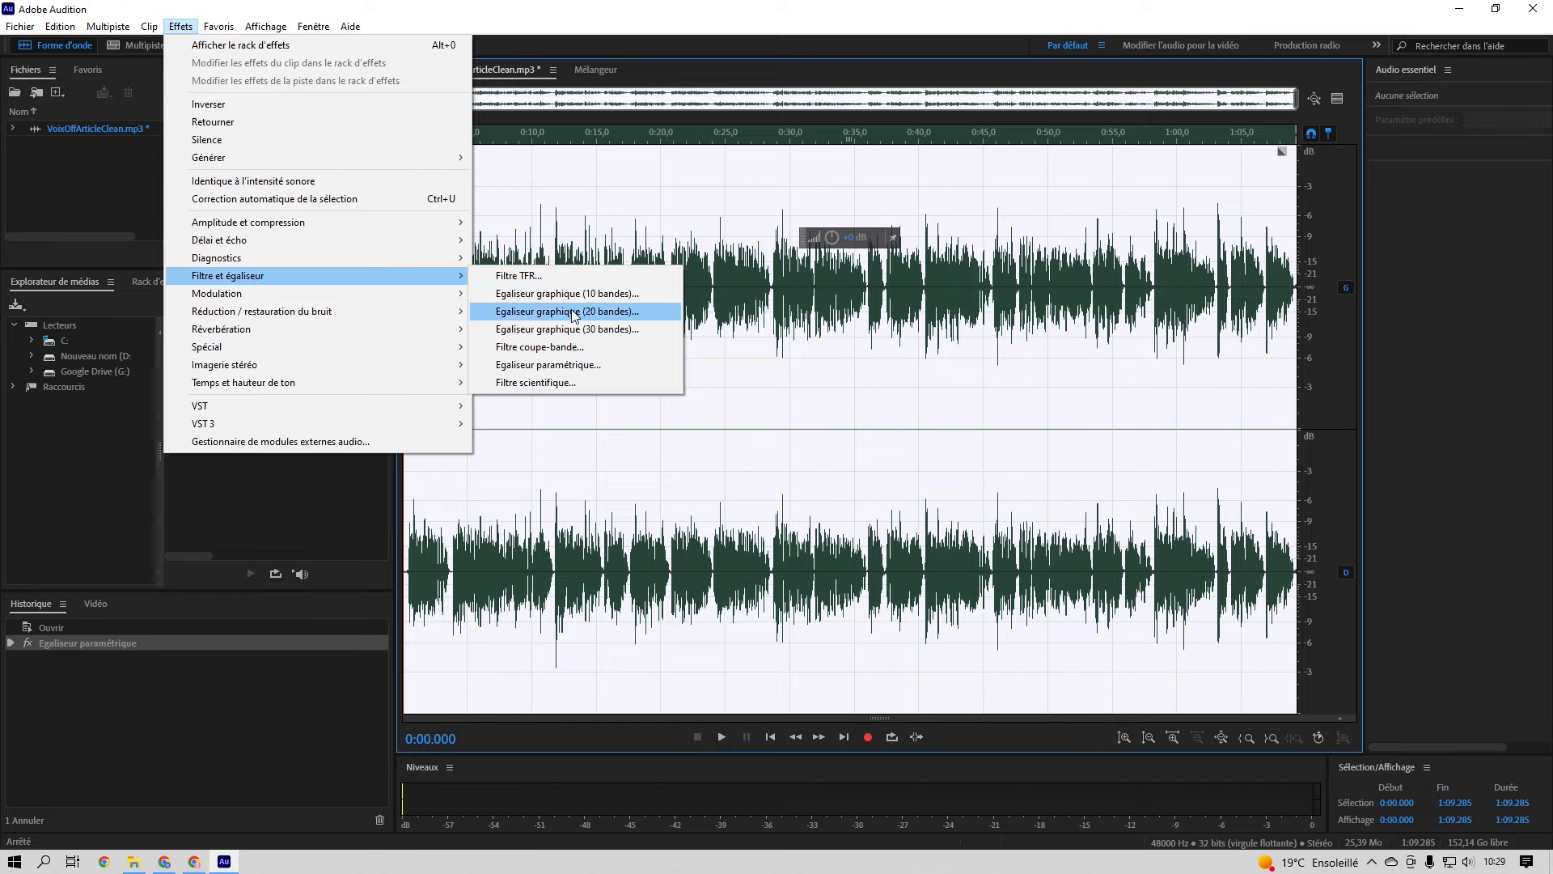
pyautogui.click(556, 365)
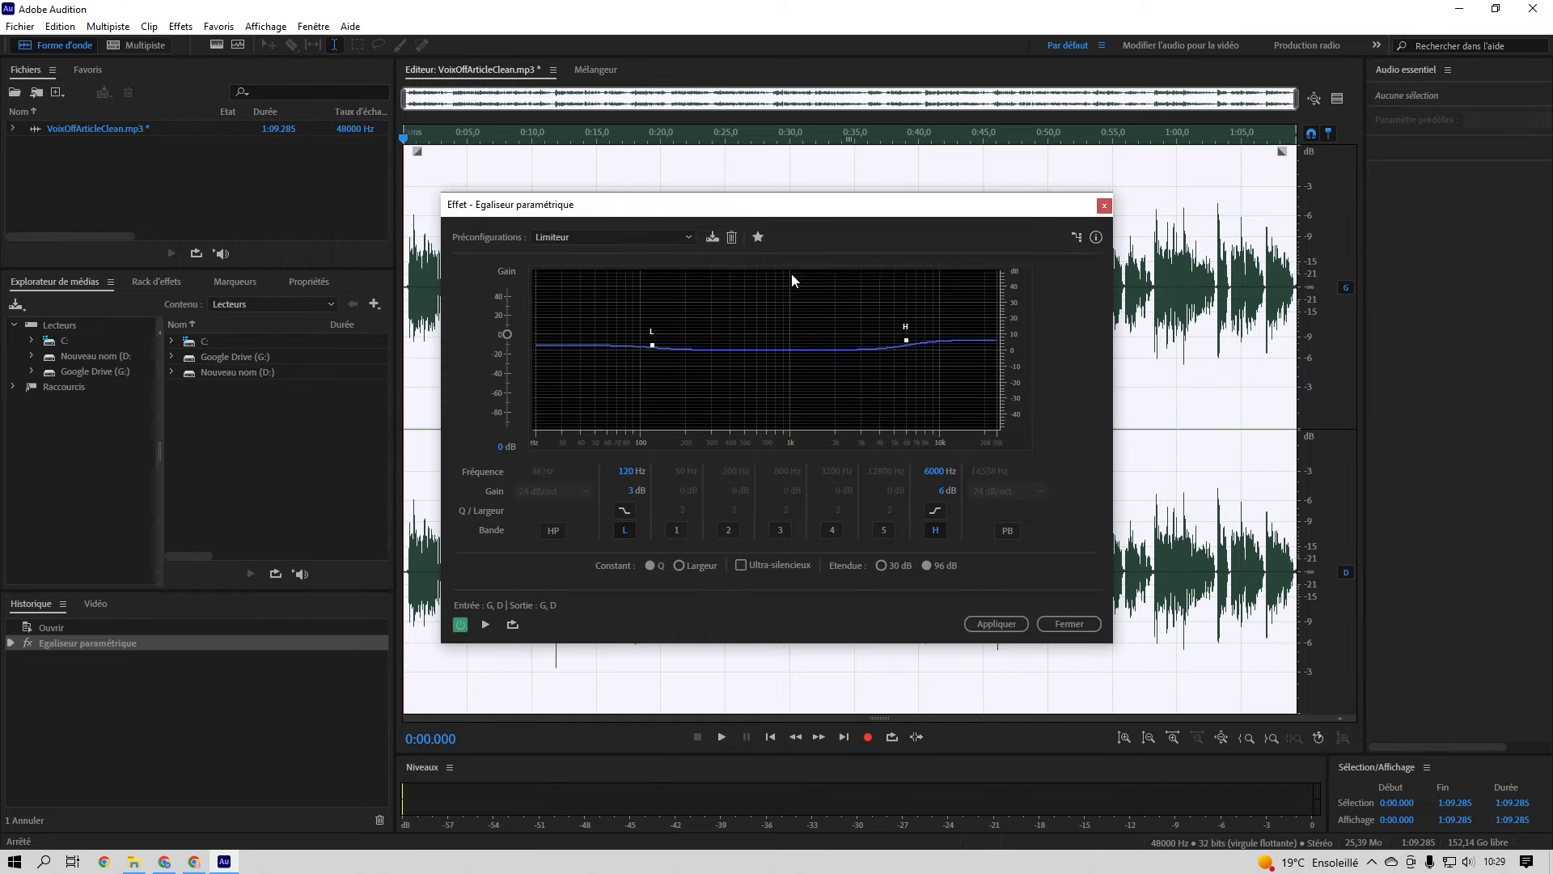
pyautogui.click(640, 240)
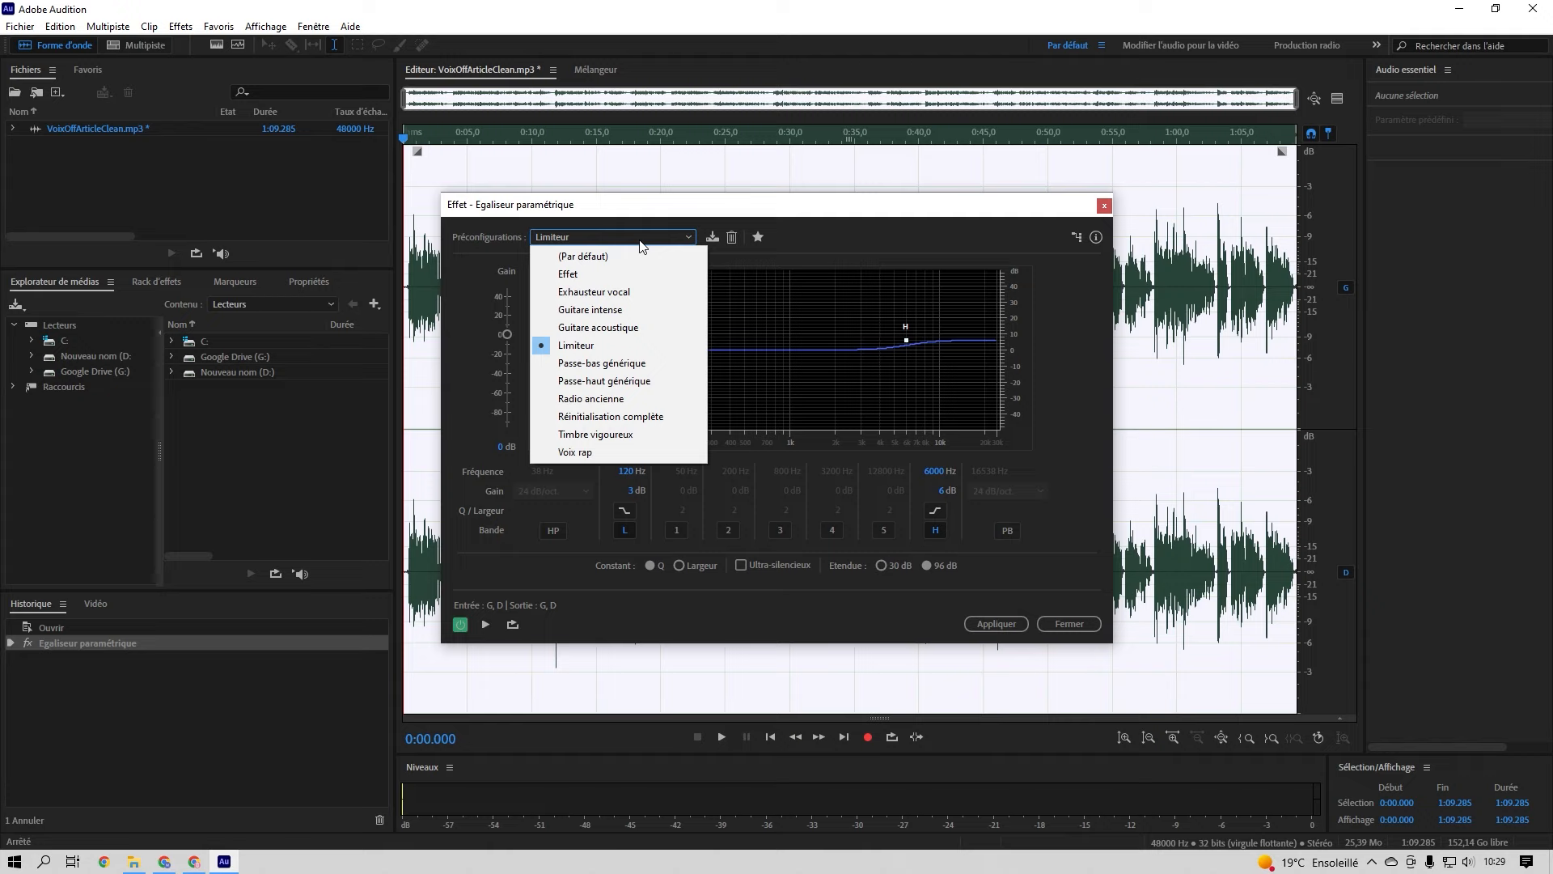
pyautogui.click(589, 292)
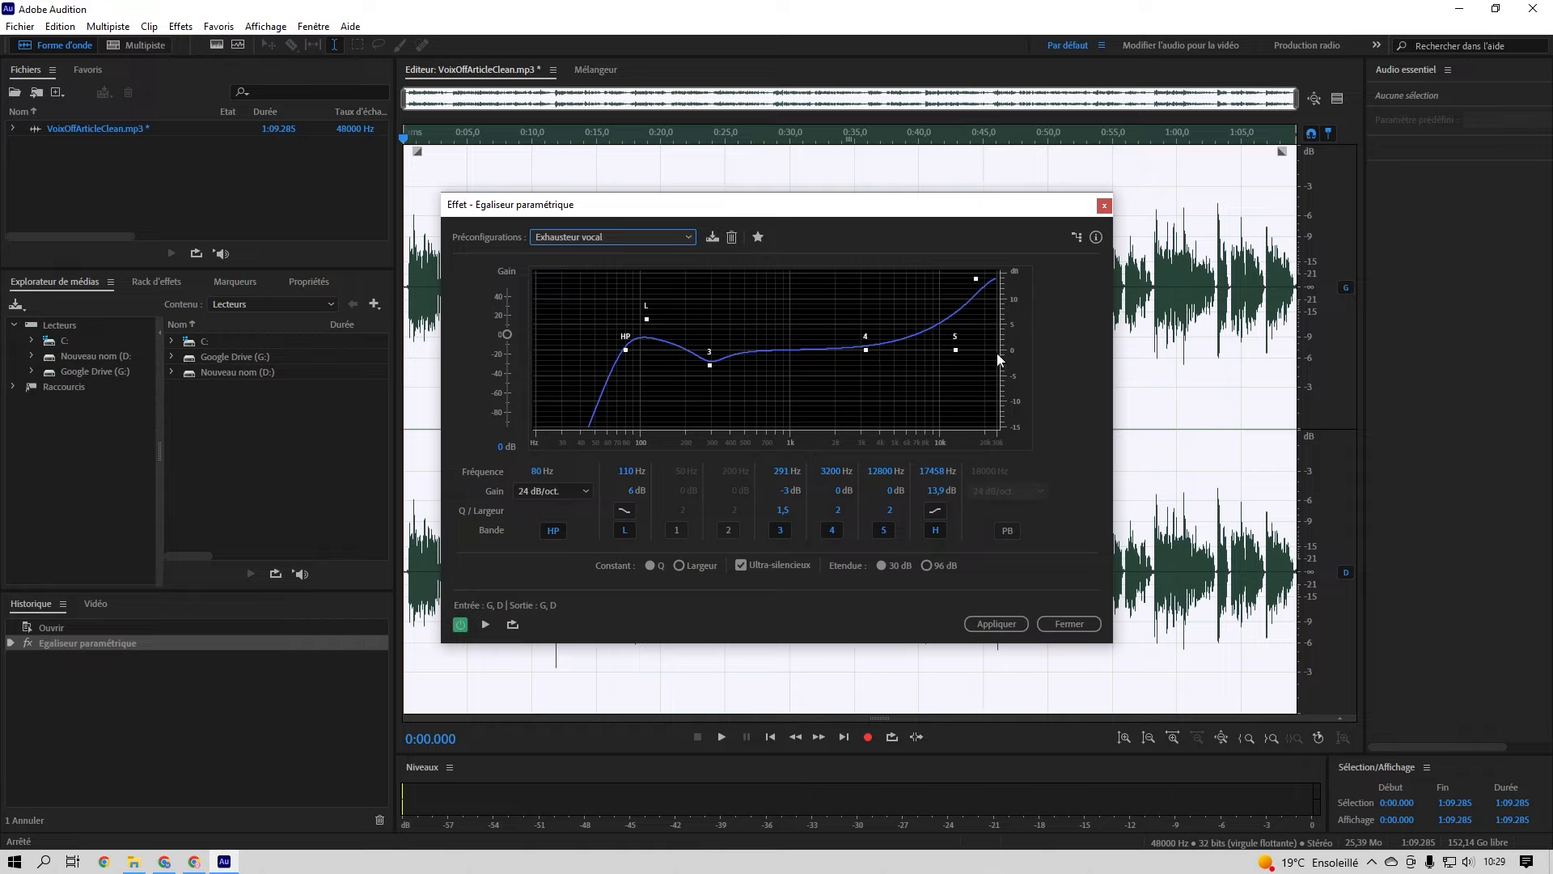
pyautogui.click(994, 623)
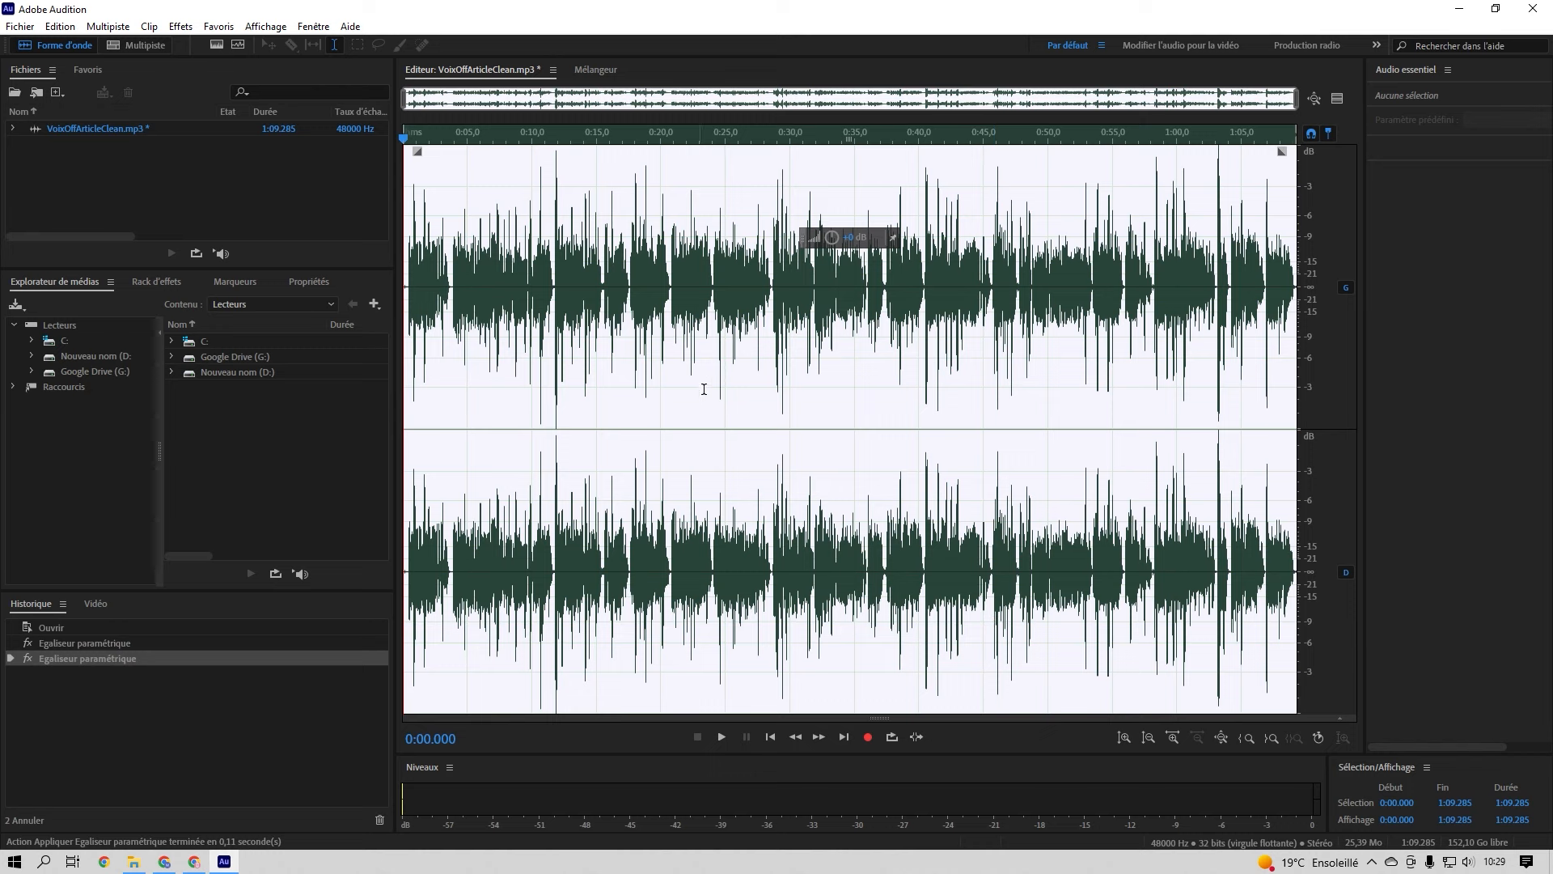
# Step: Compare the waveform before and after the second equalization and listen to the opening seconds of the enhanced voice
pyautogui.click(105, 643)
pyautogui.click(101, 658)
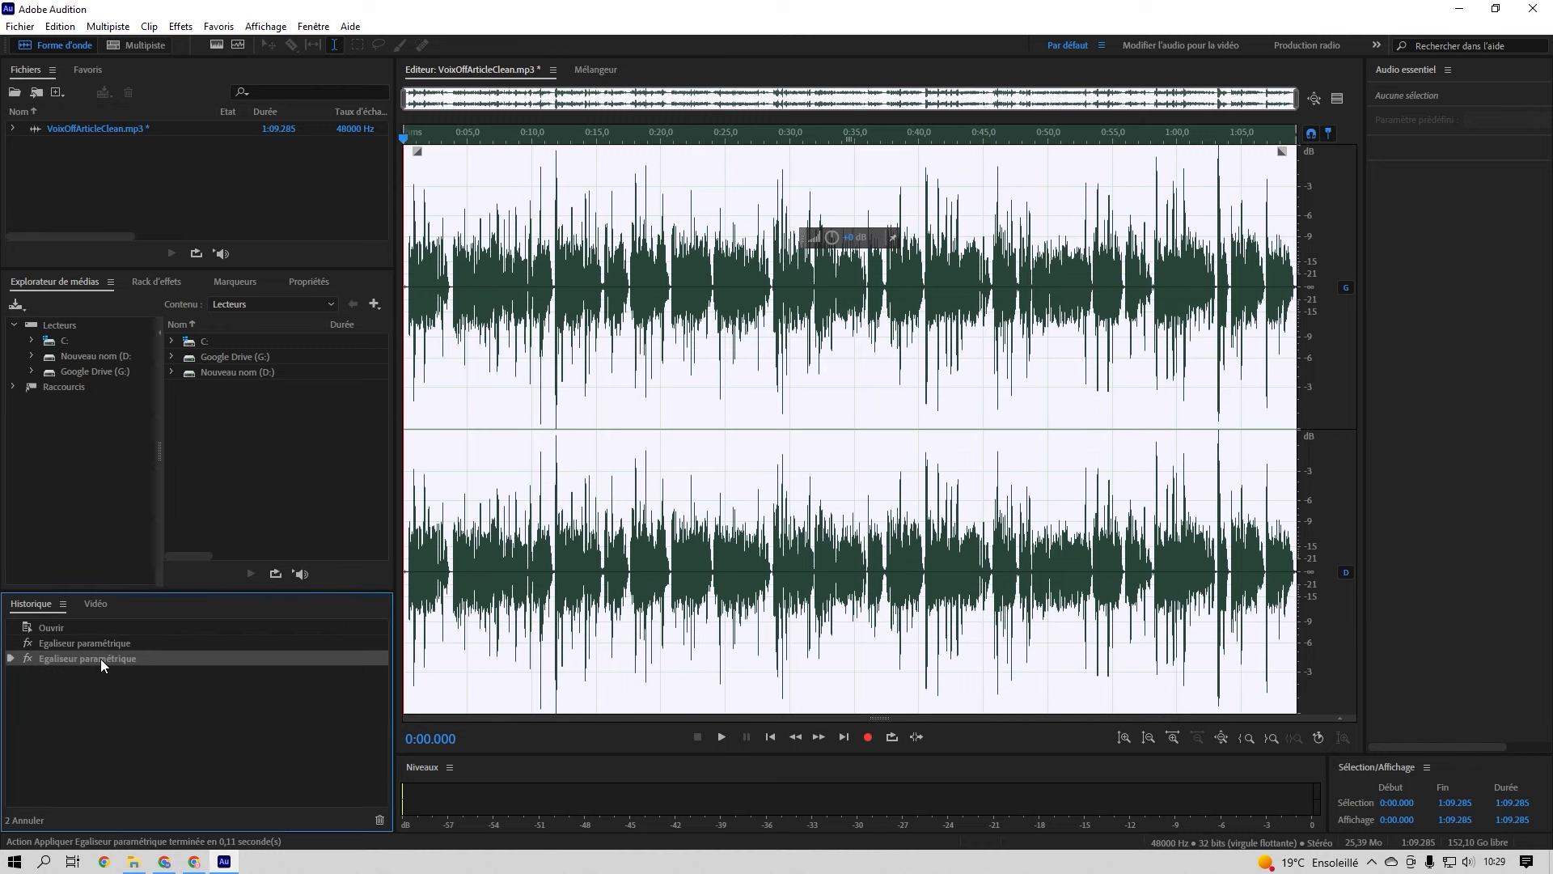
pyautogui.click(489, 320)
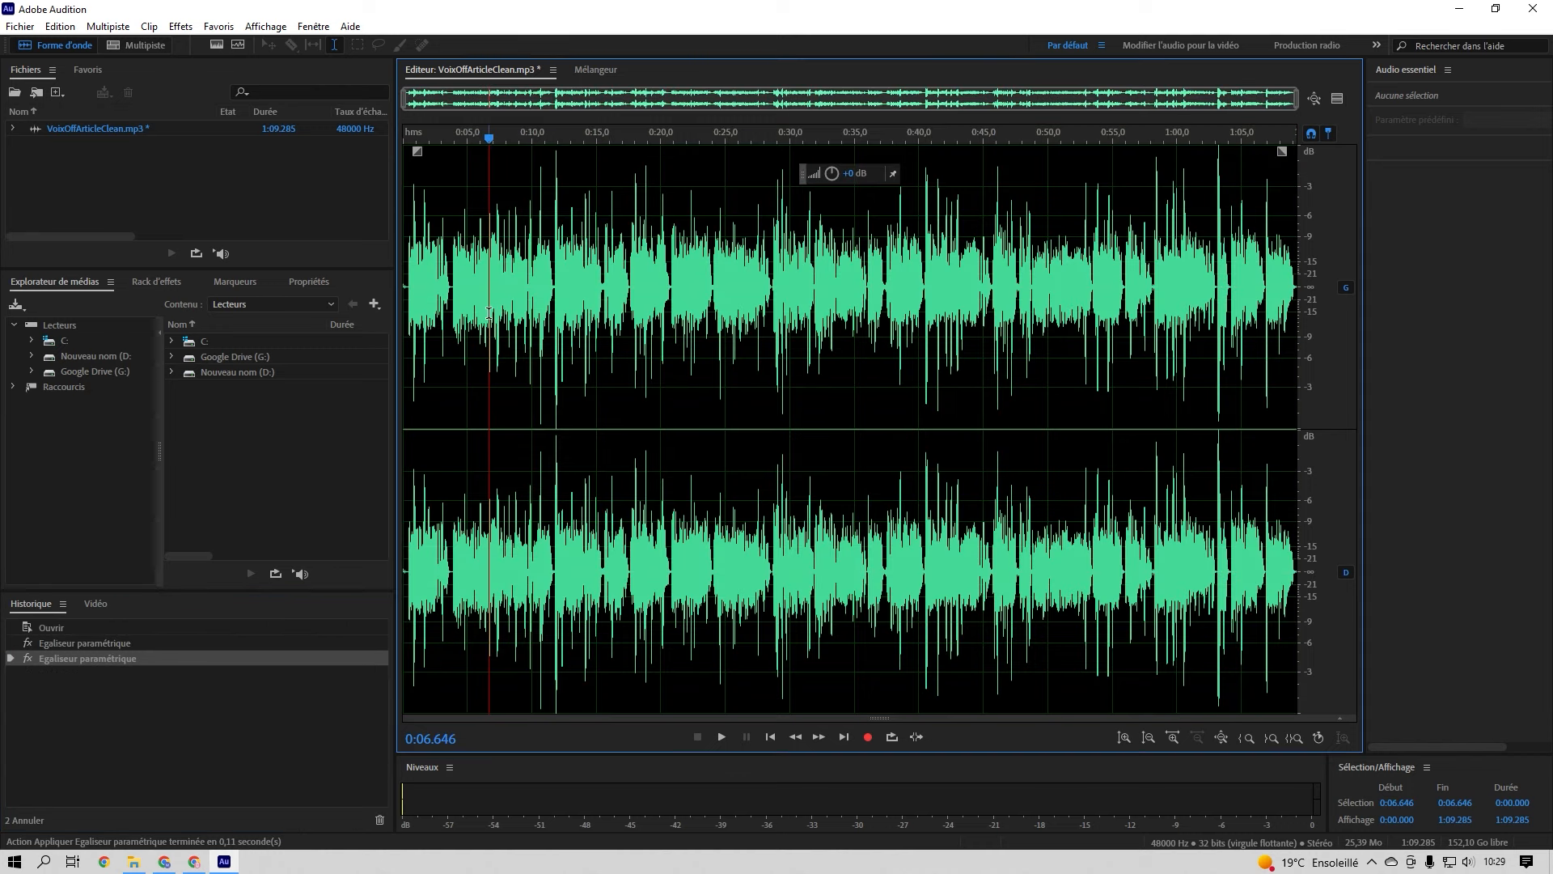
pyautogui.click(409, 136)
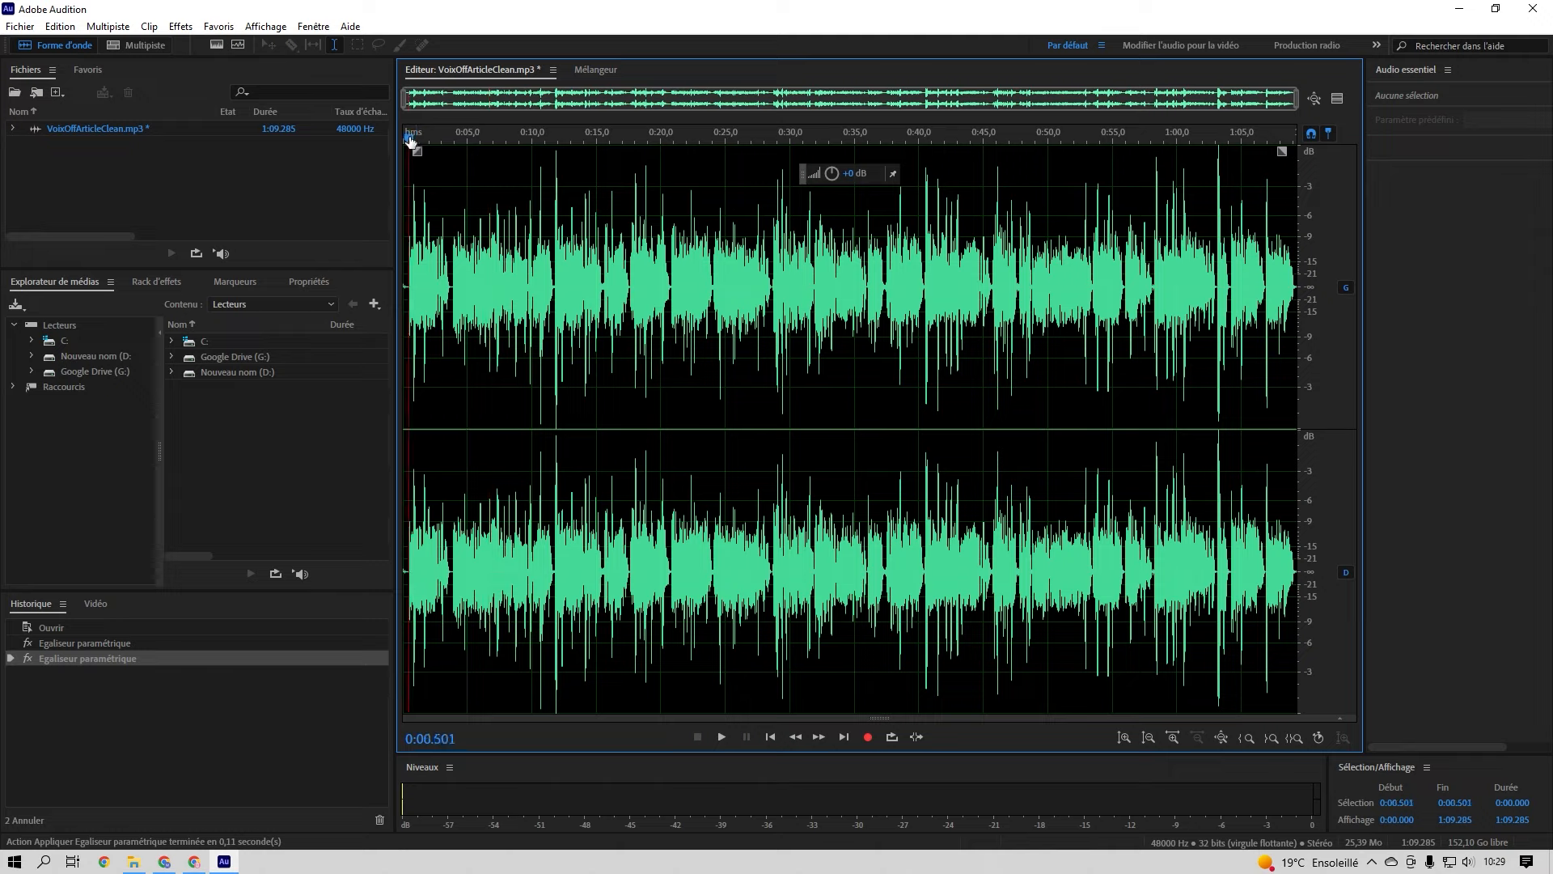
pyautogui.press('space')
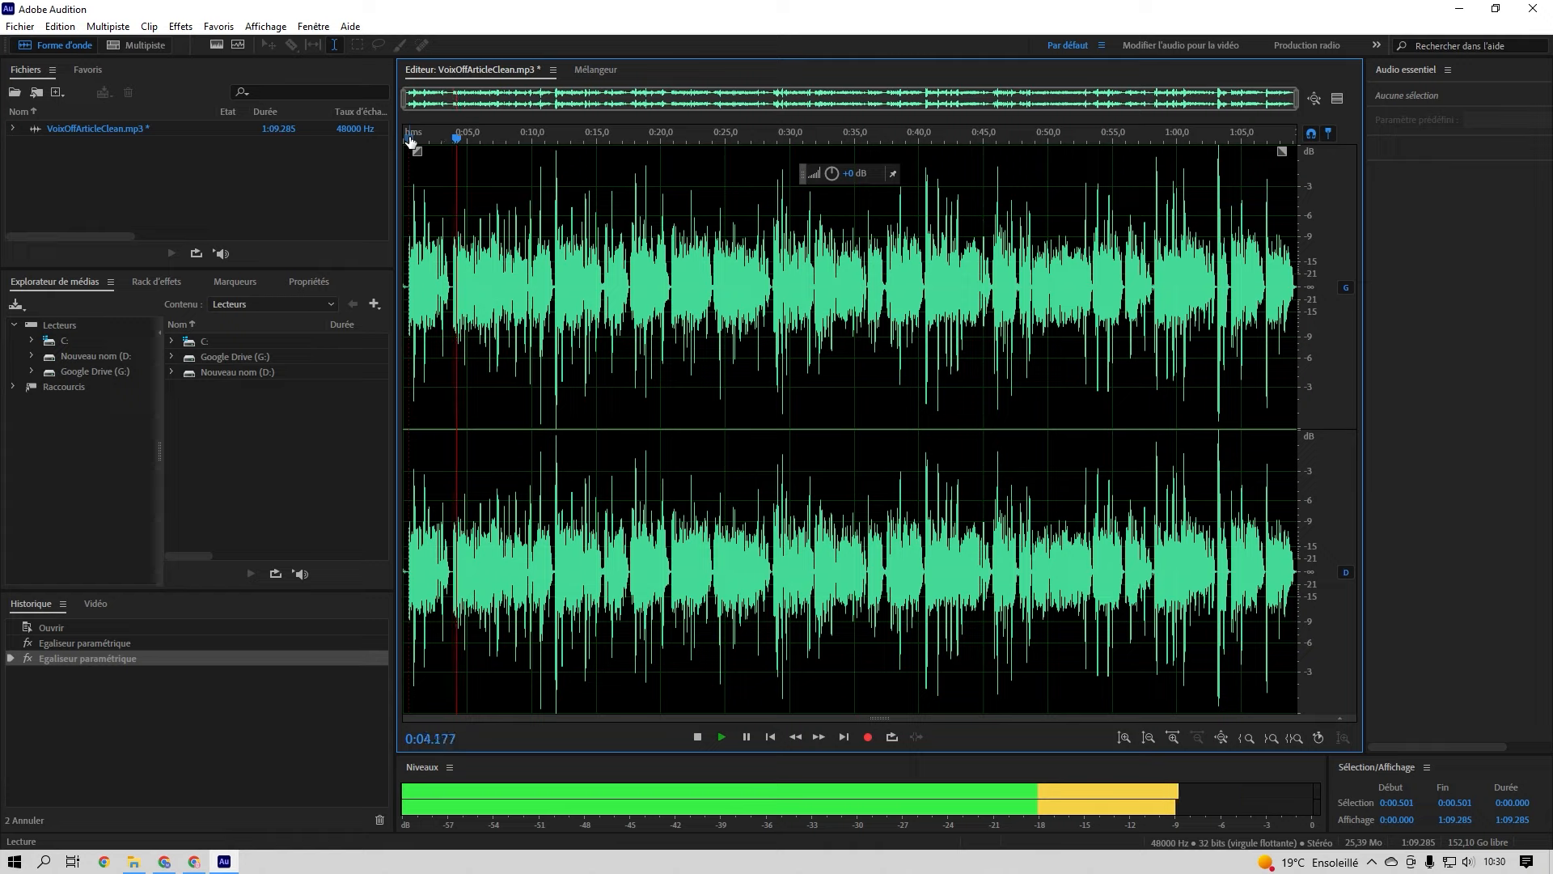
pyautogui.press('space')
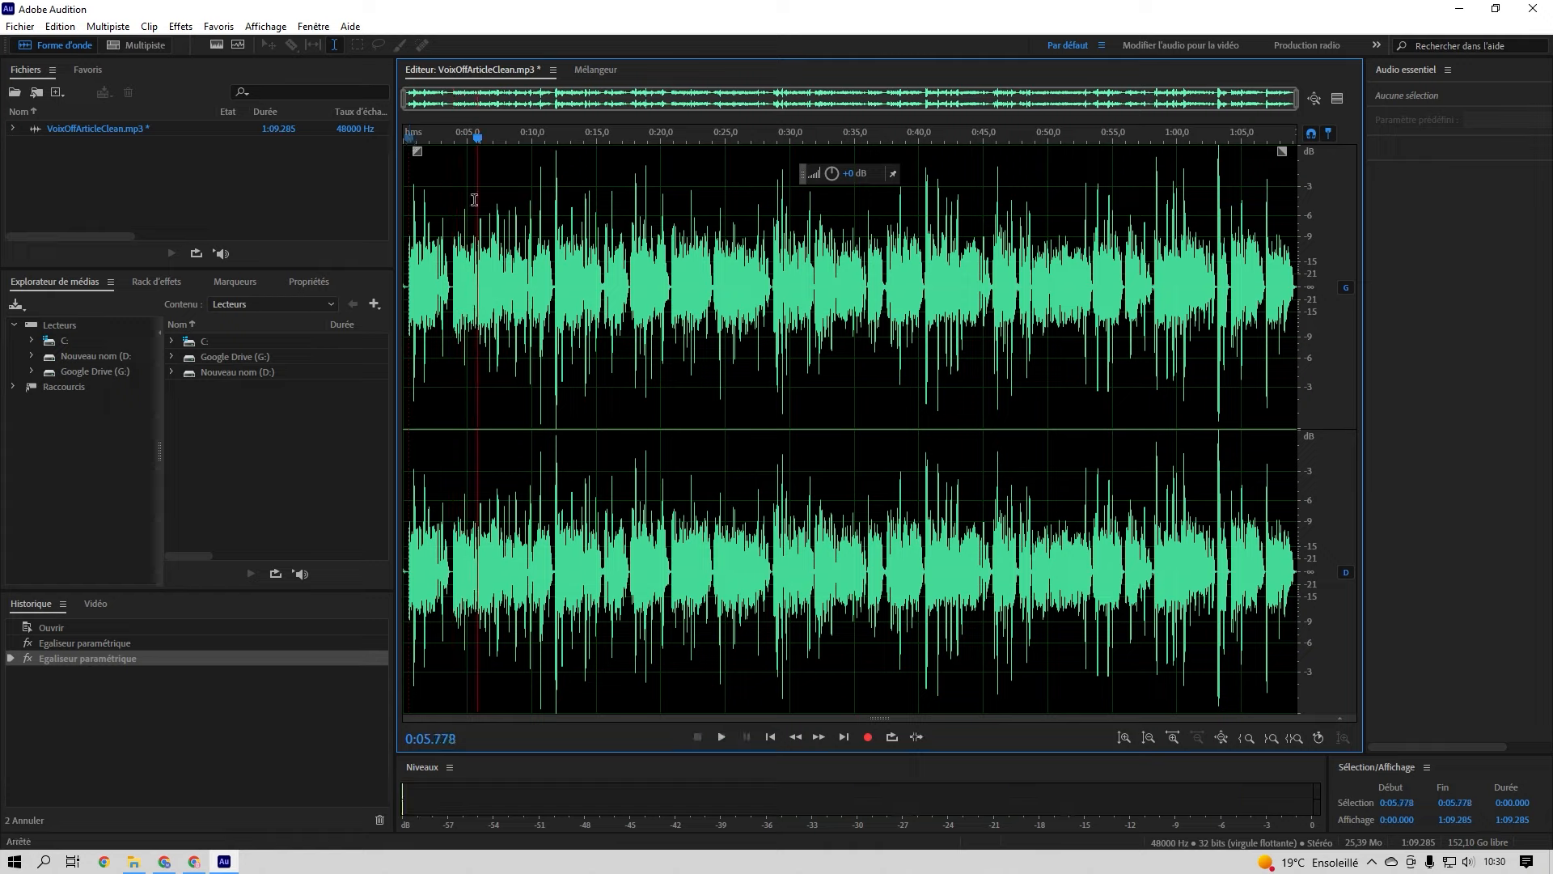
# Step: Play a passage in the original Ouvrir state, and listen again from about 8 seconds with both equalizations restored
pyautogui.click(45, 629)
pyautogui.press('space')
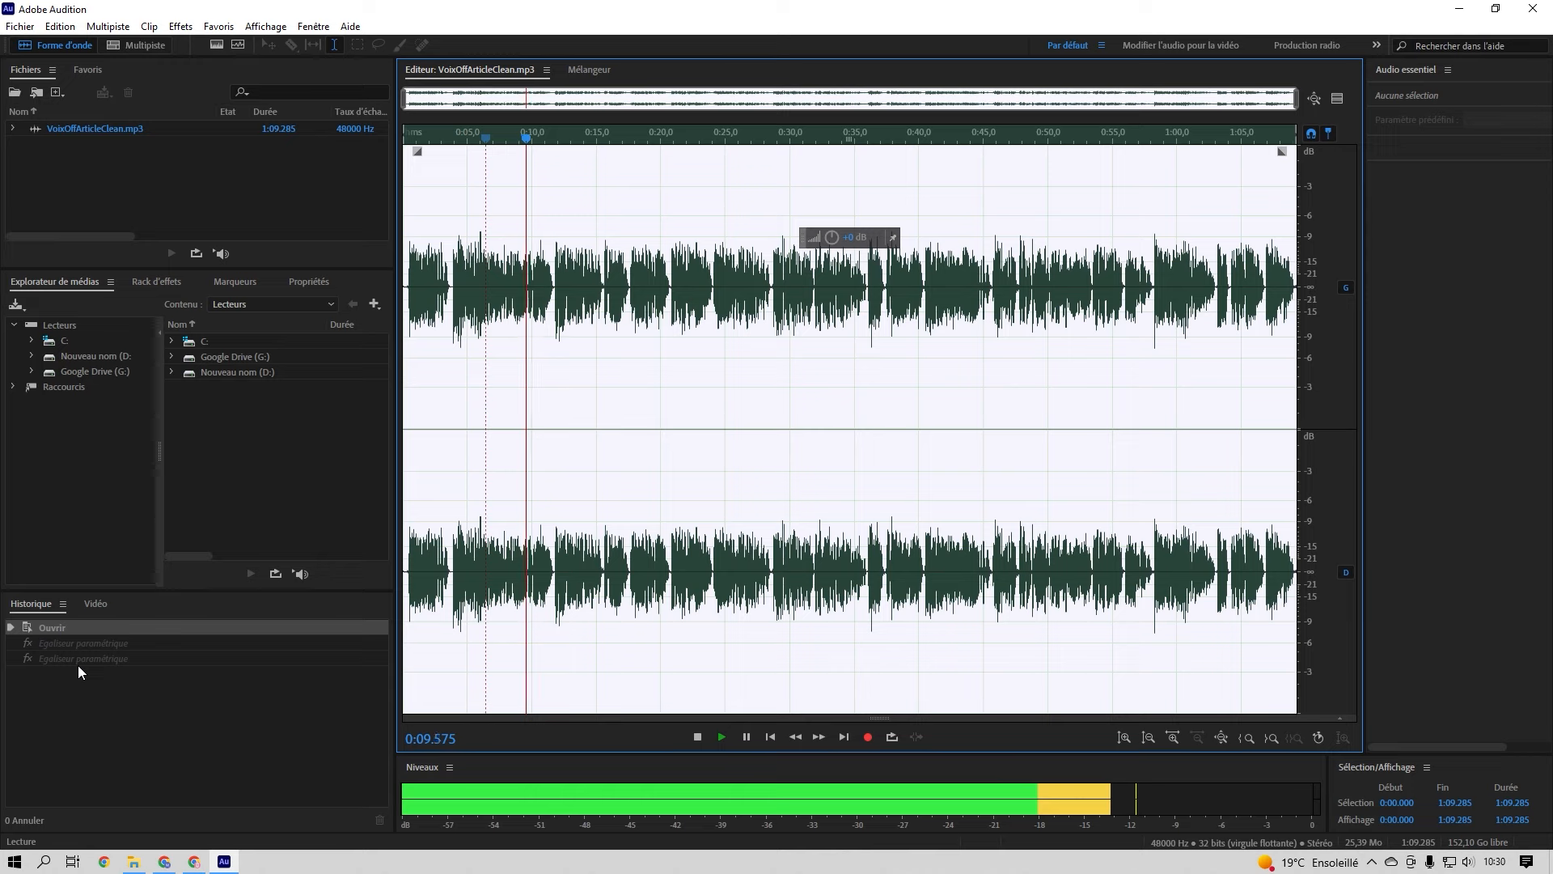
pyautogui.press('space')
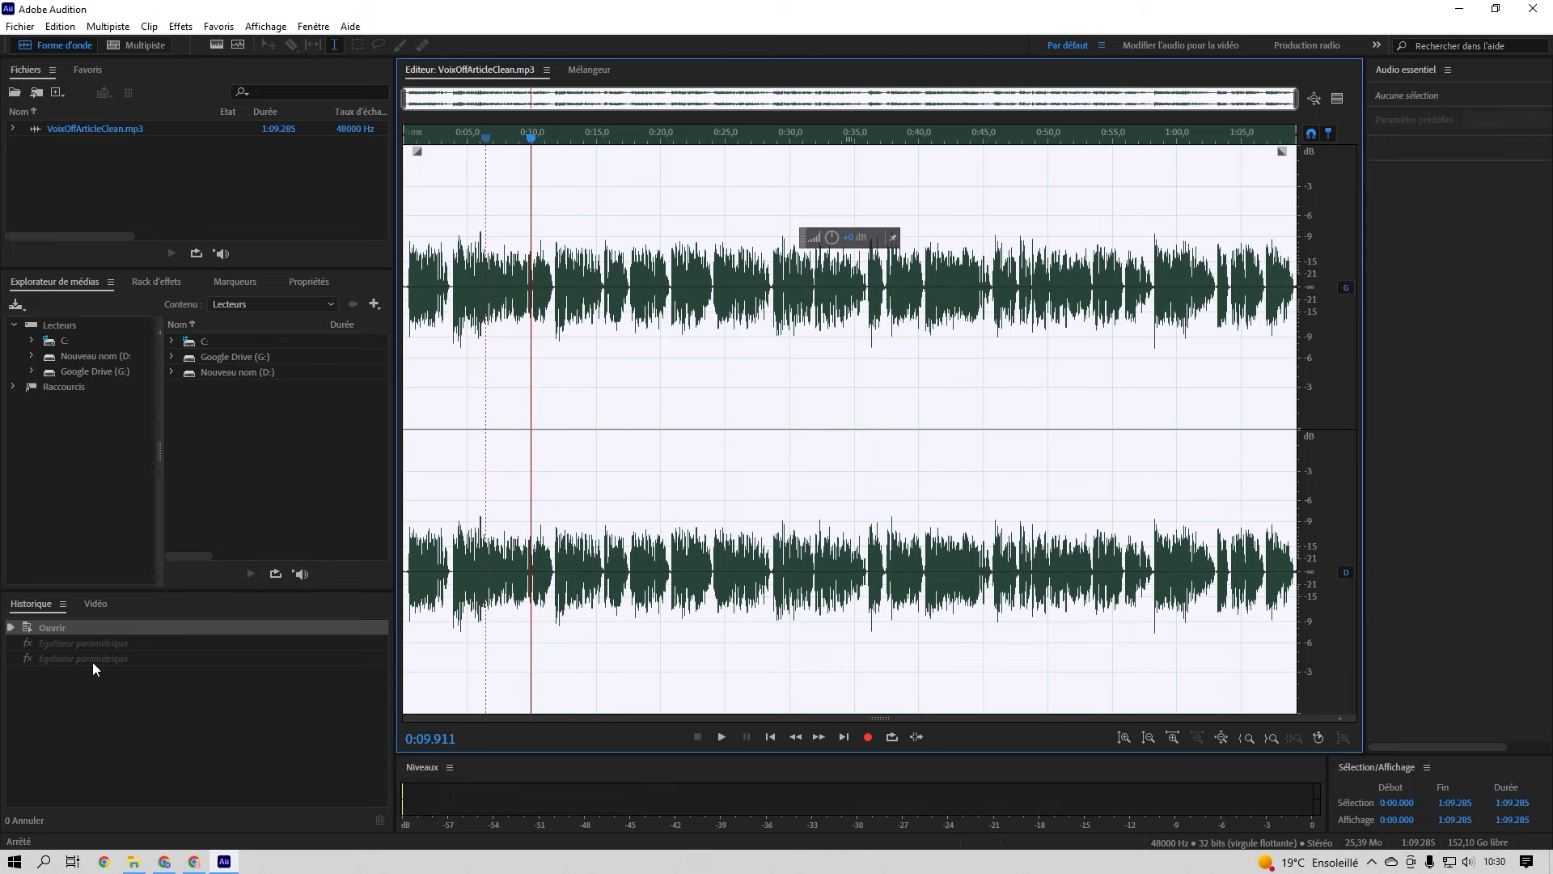
pyautogui.click(92, 657)
pyautogui.click(506, 137)
pyautogui.press('space')
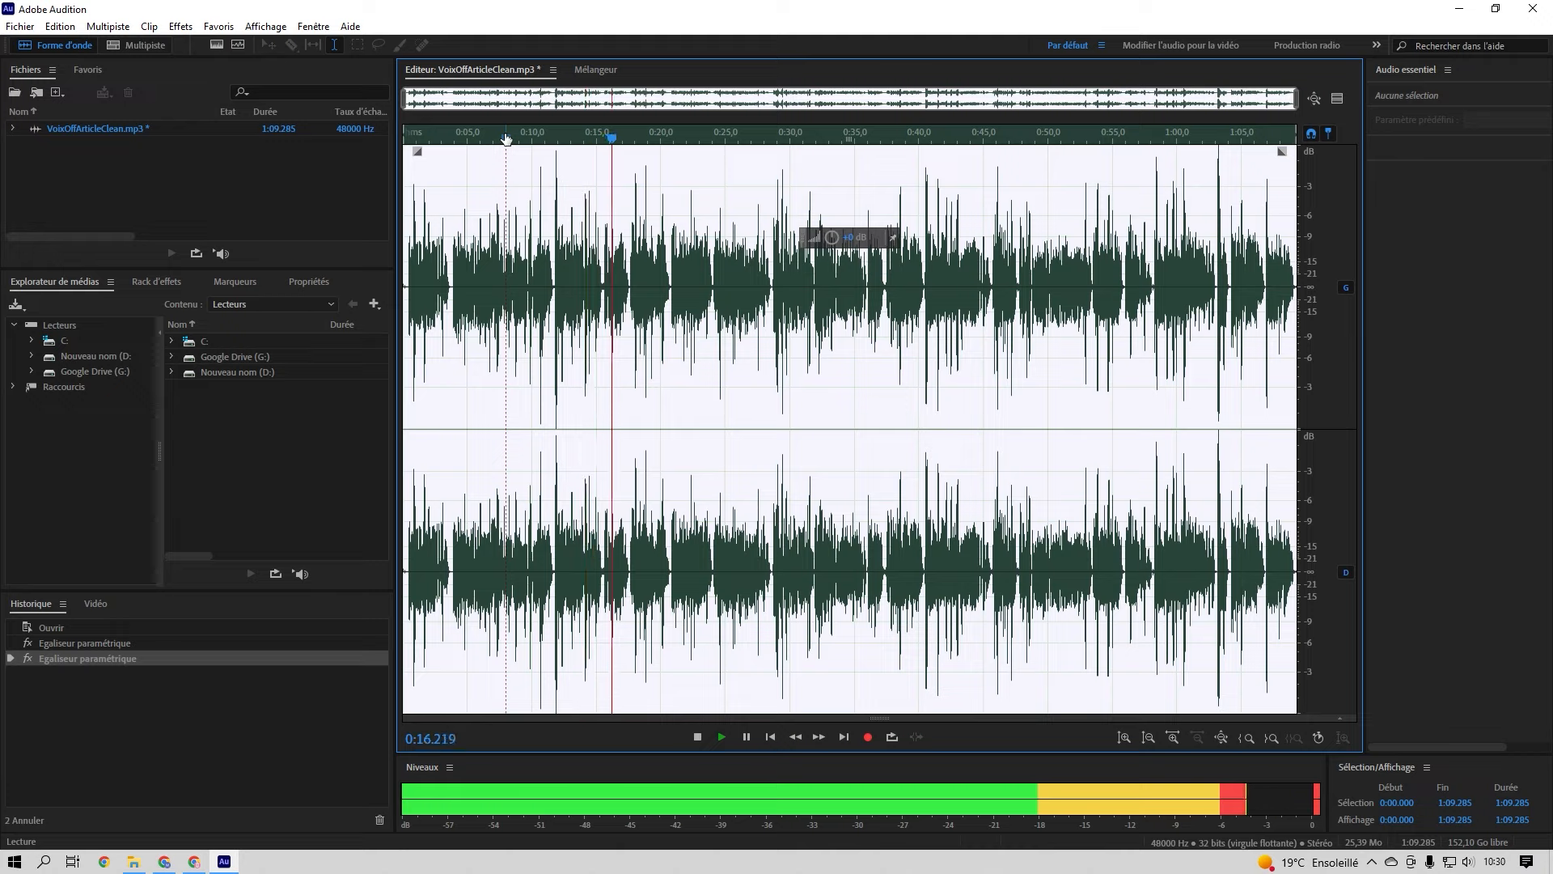
pyautogui.press('space')
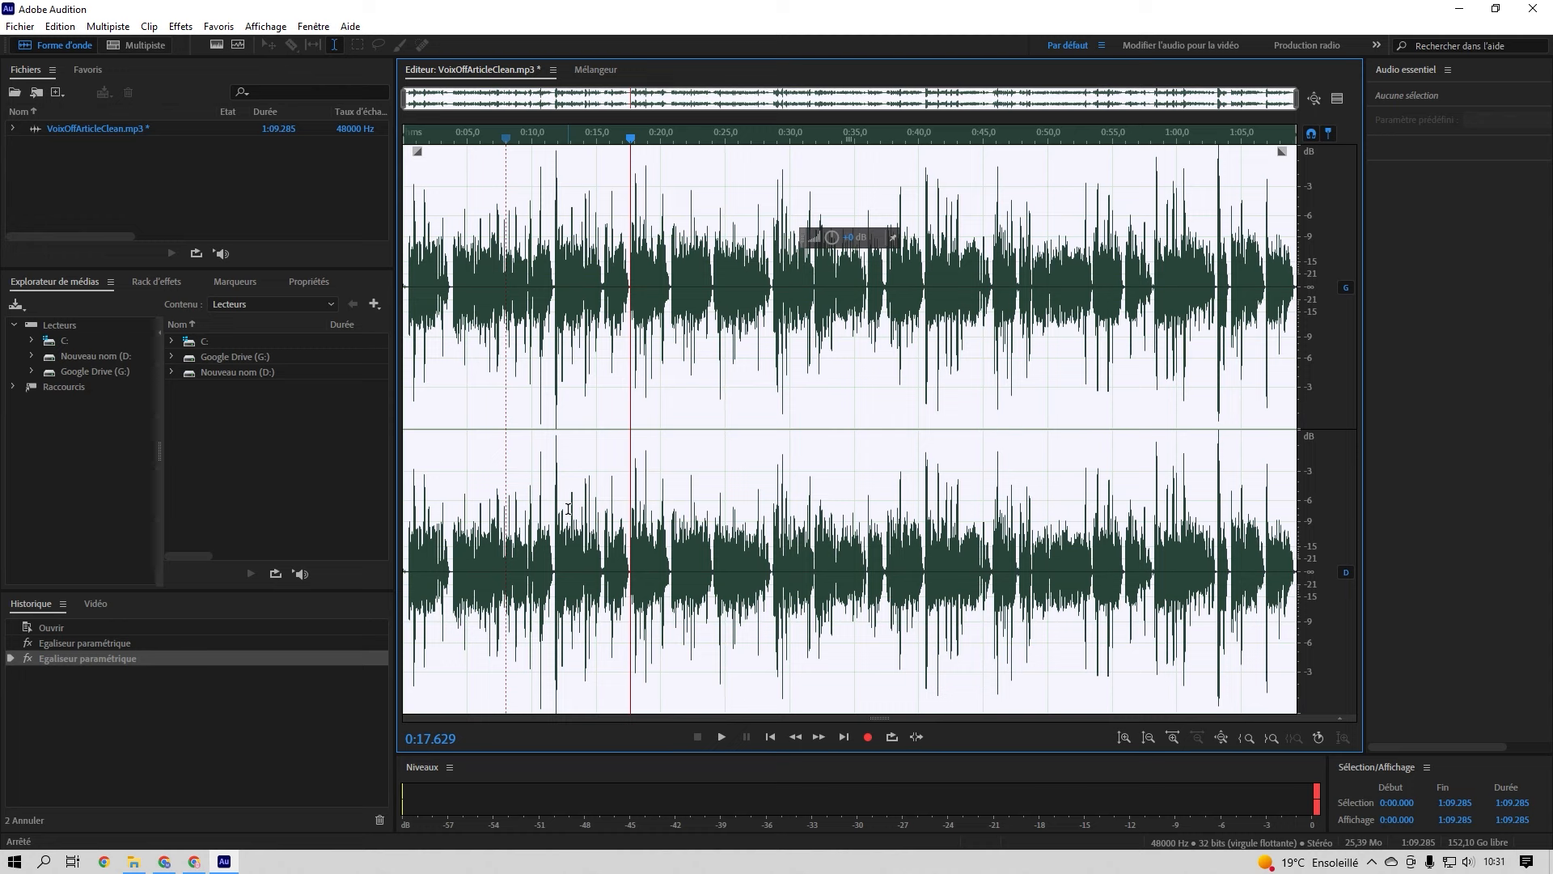
# Step: Apply the single-band compressor with -15 dB threshold, 12:1 ratio, 10 ms attack and 100 ms release, and compare the waveform before and after
pyautogui.click(607, 287)
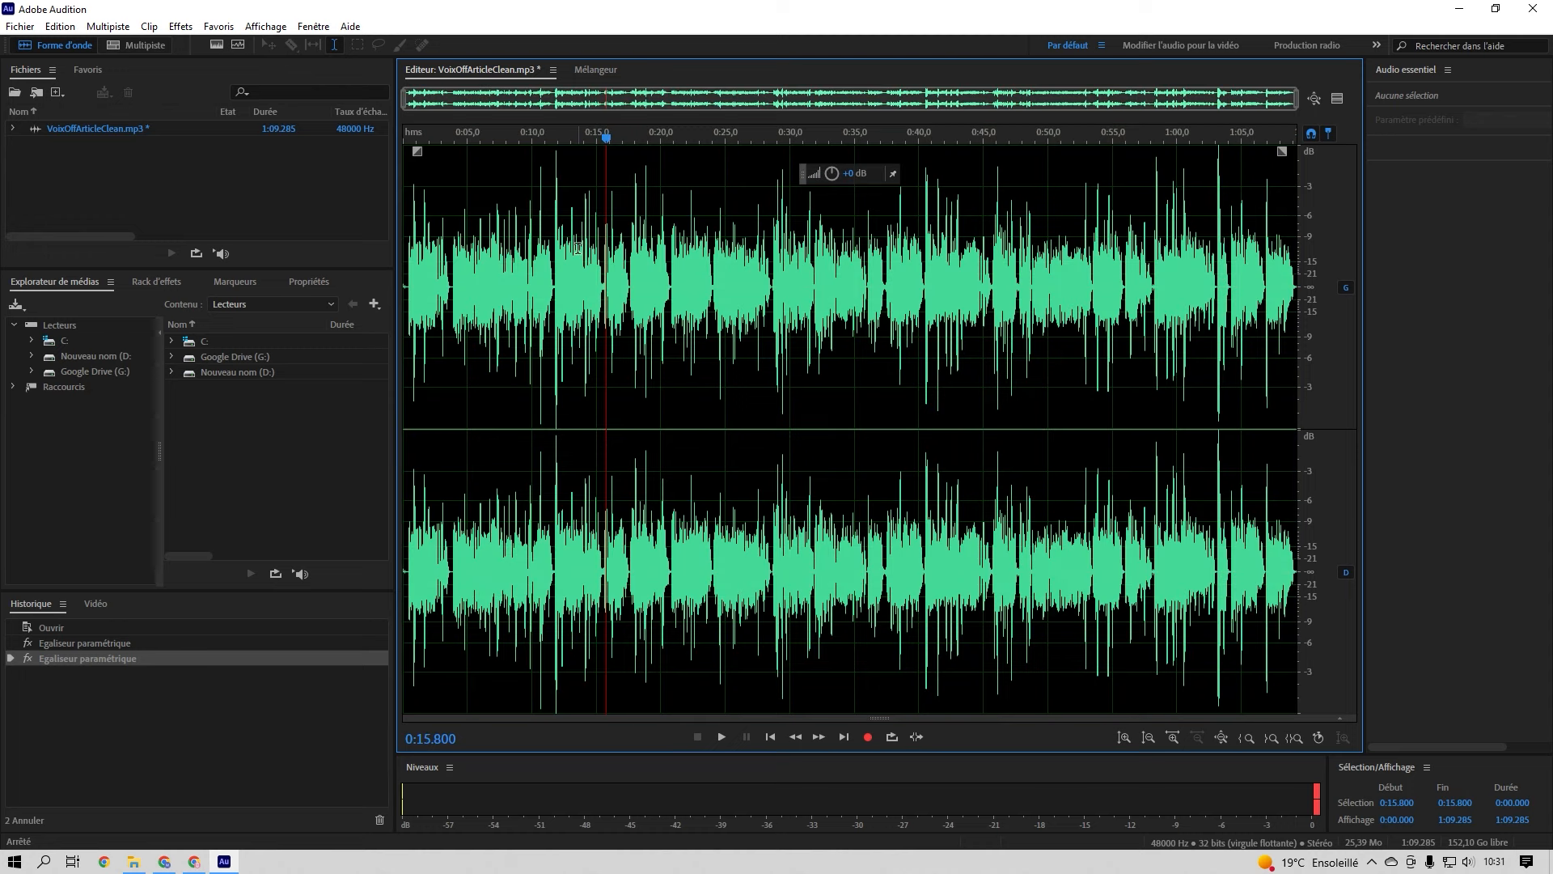
pyautogui.click(181, 27)
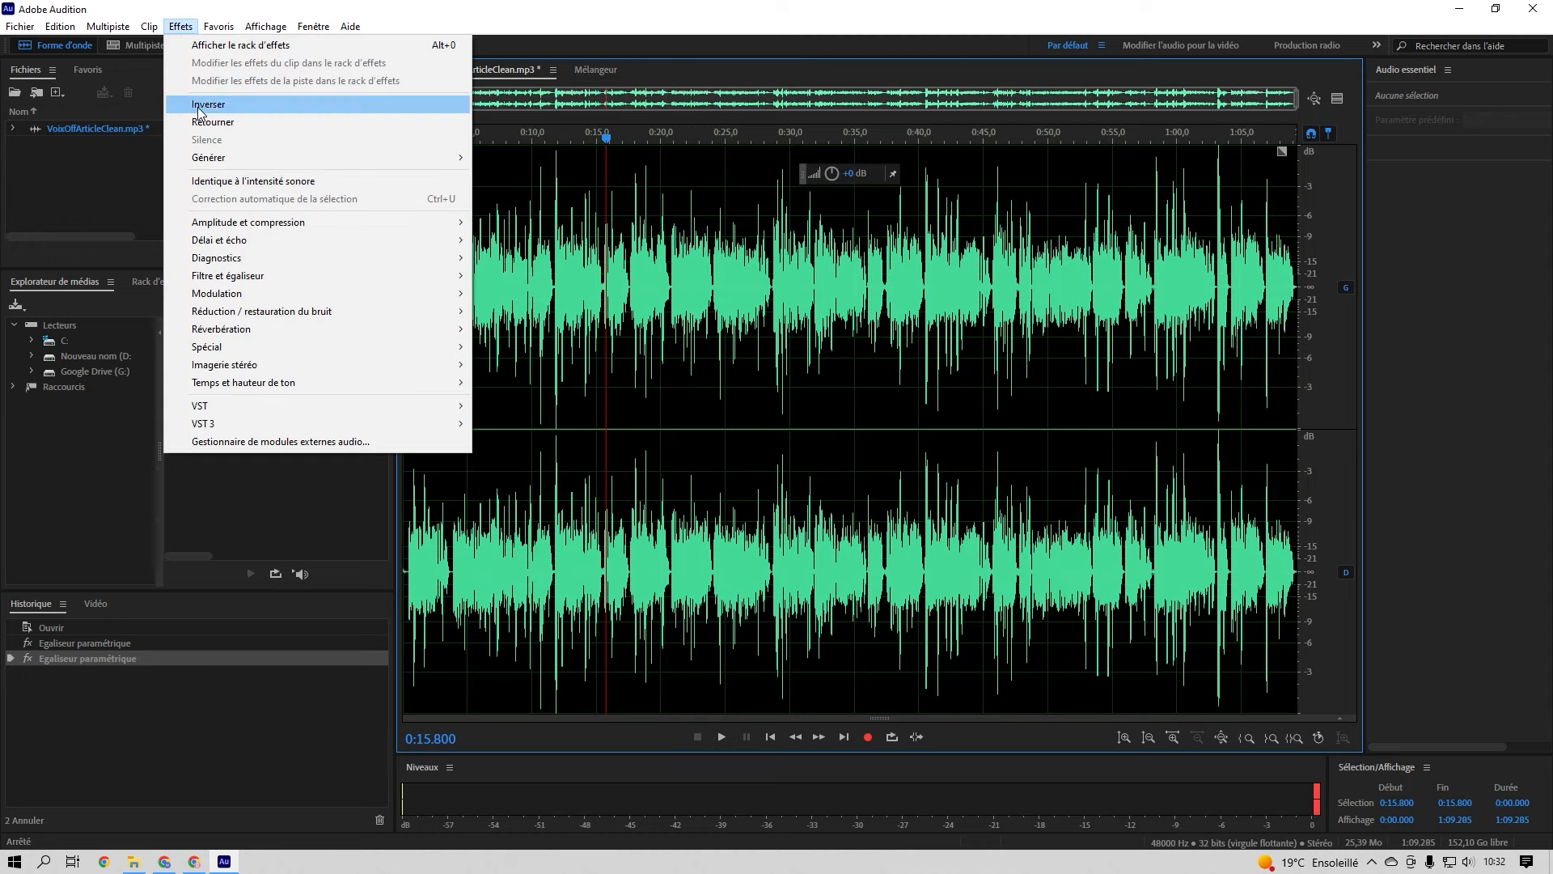
pyautogui.moveTo(227, 225)
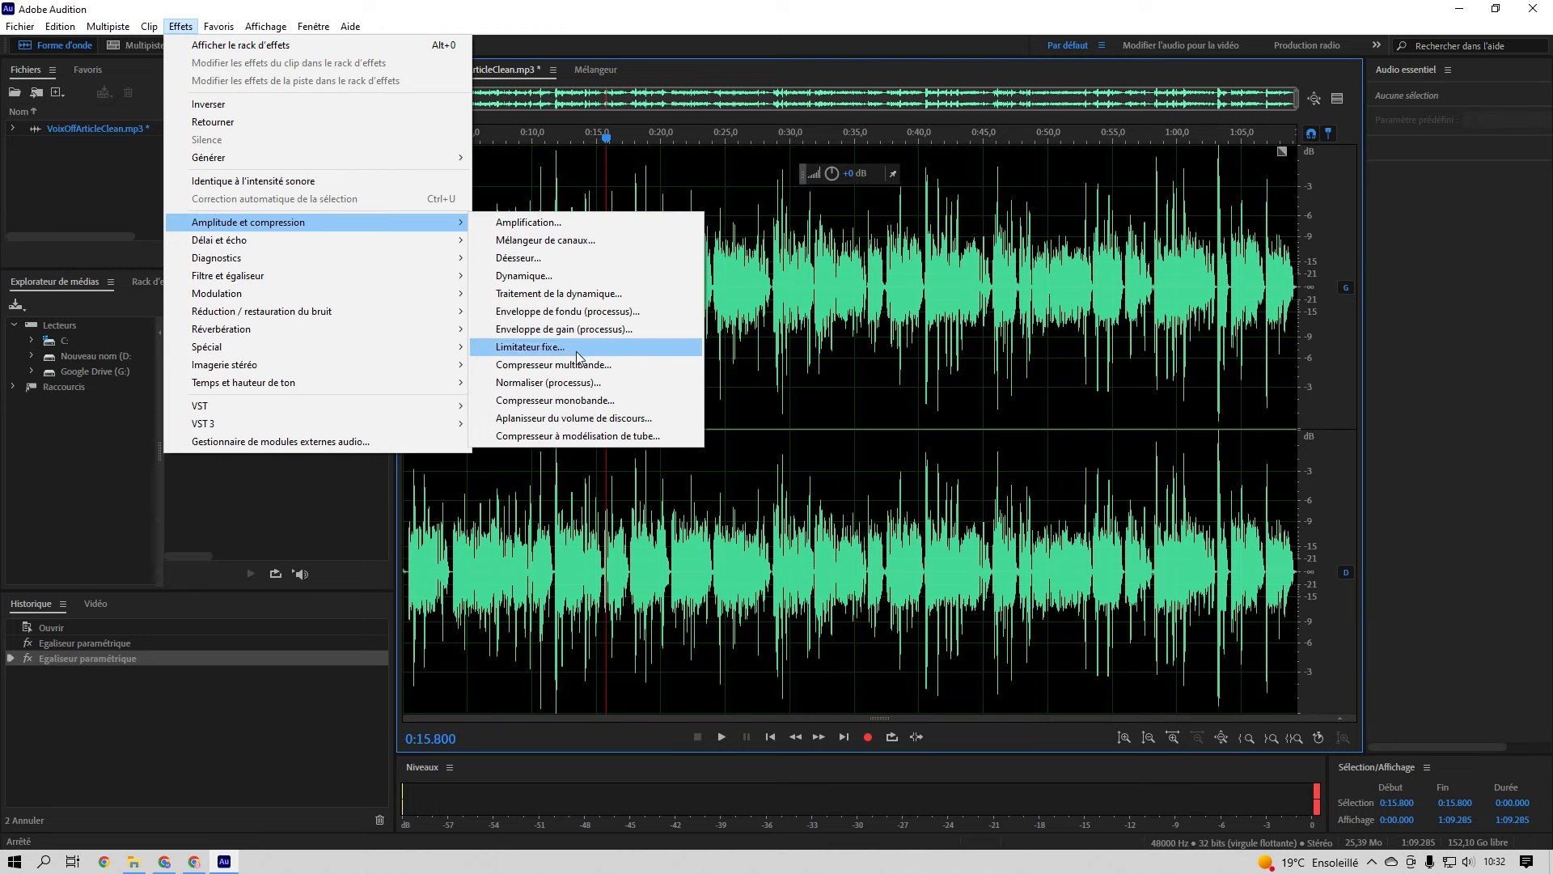
pyautogui.click(538, 404)
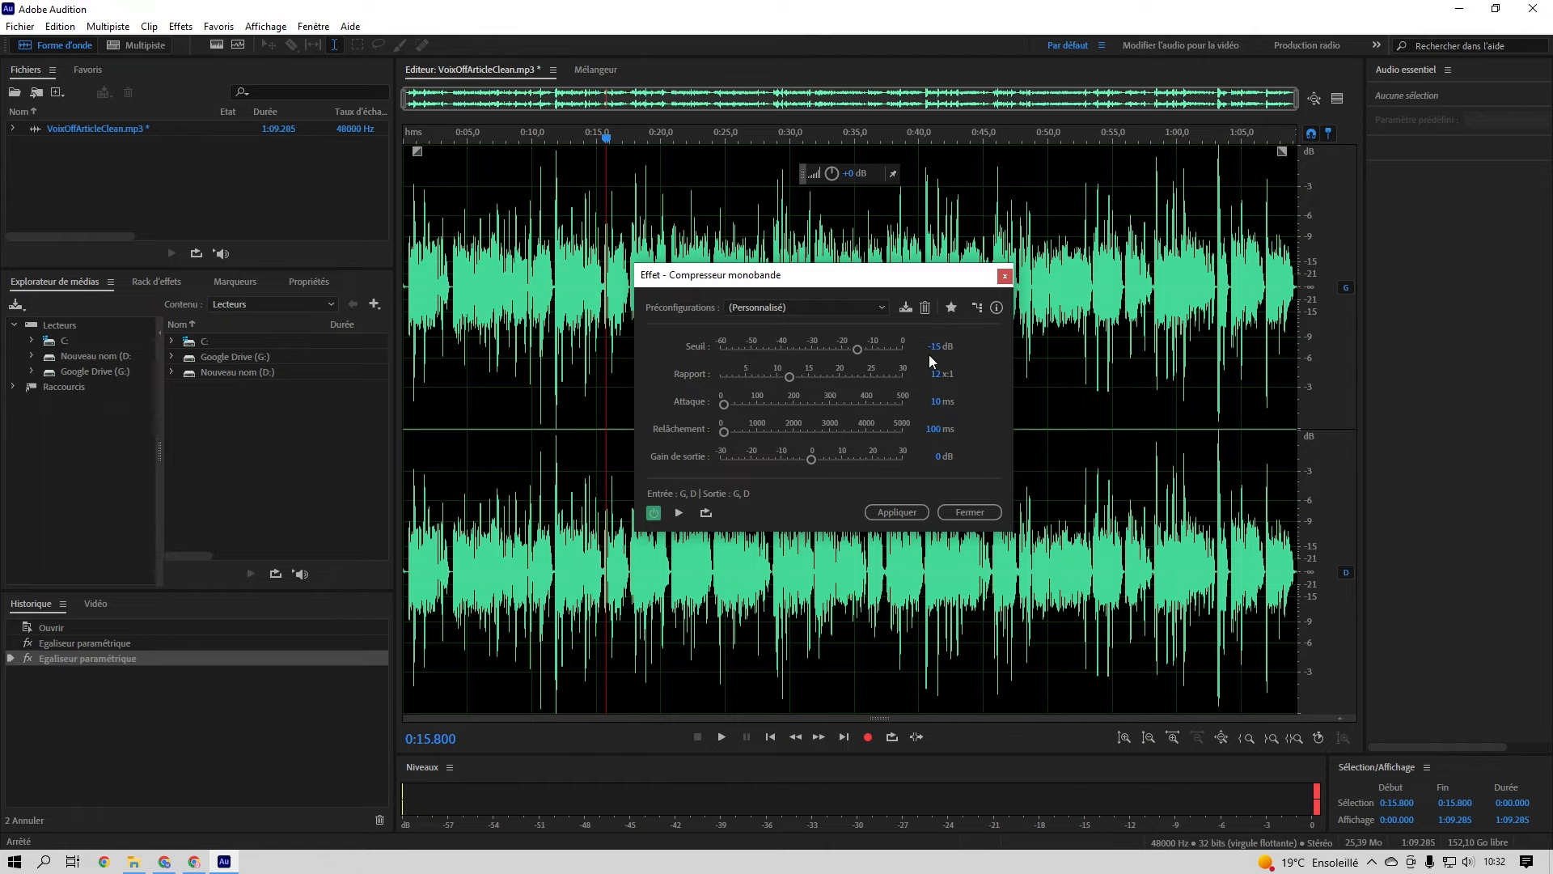
pyautogui.click(896, 516)
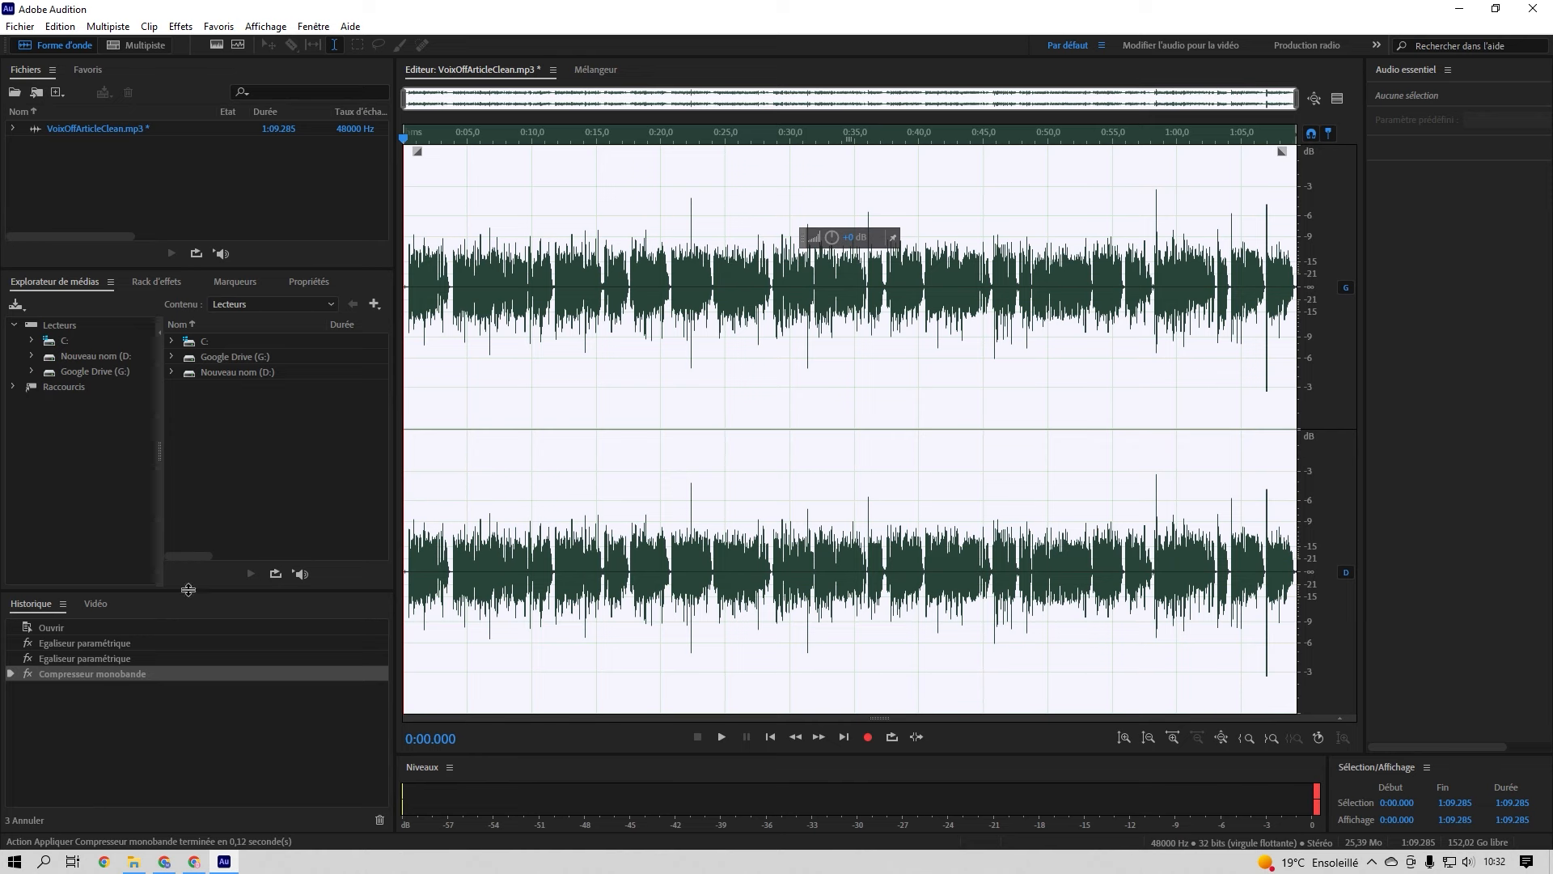
pyautogui.click(98, 660)
pyautogui.click(104, 676)
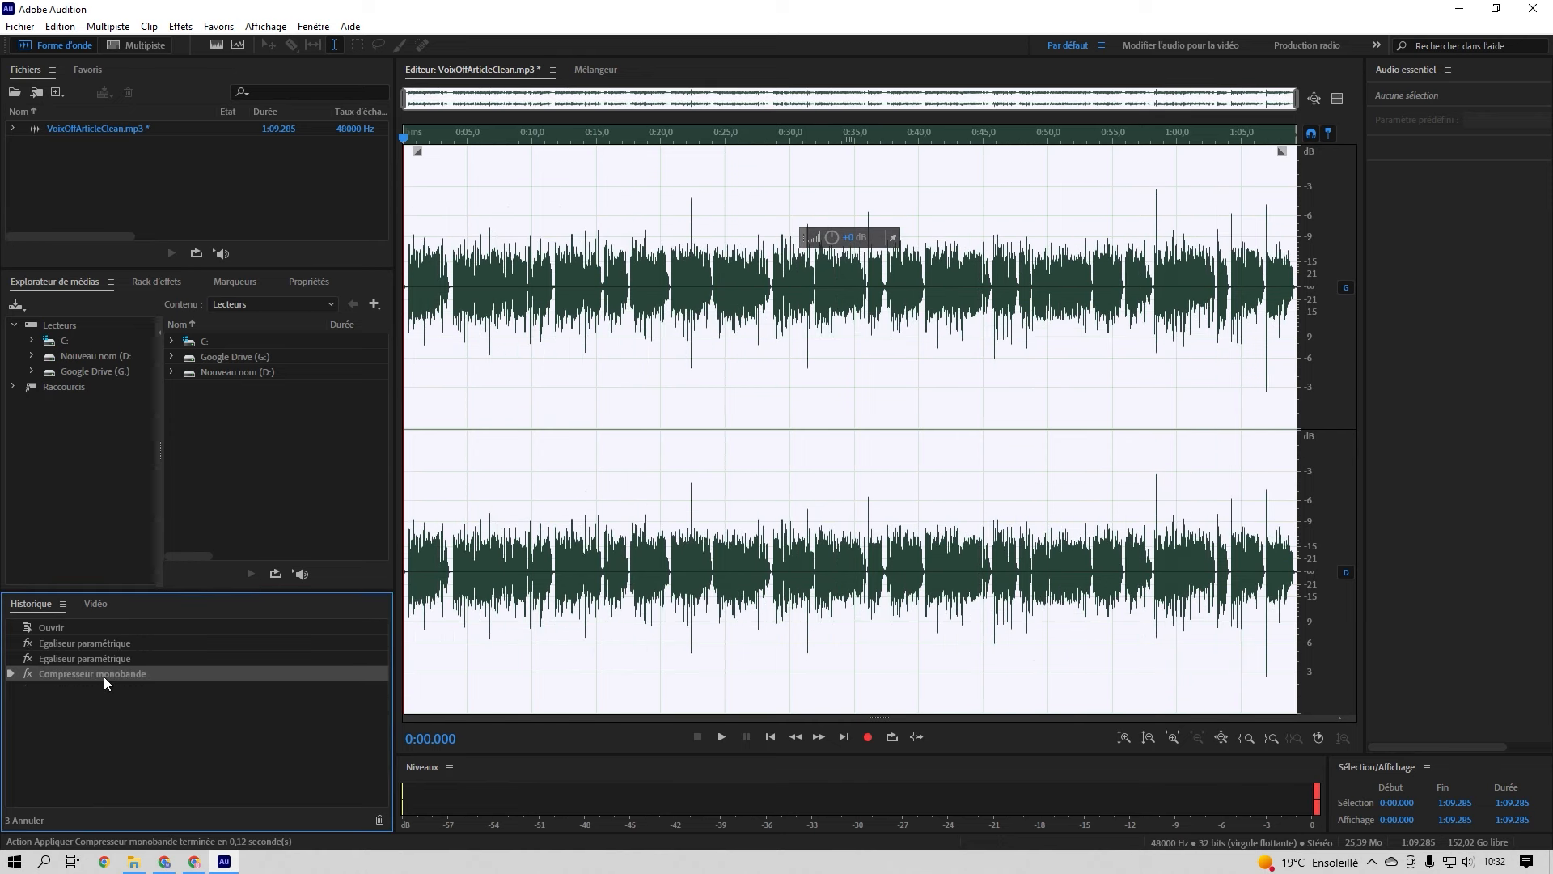
# Step: Normalize the entire voice-over to -0.10 dB with all channels normalized equally
pyautogui.click(560, 364)
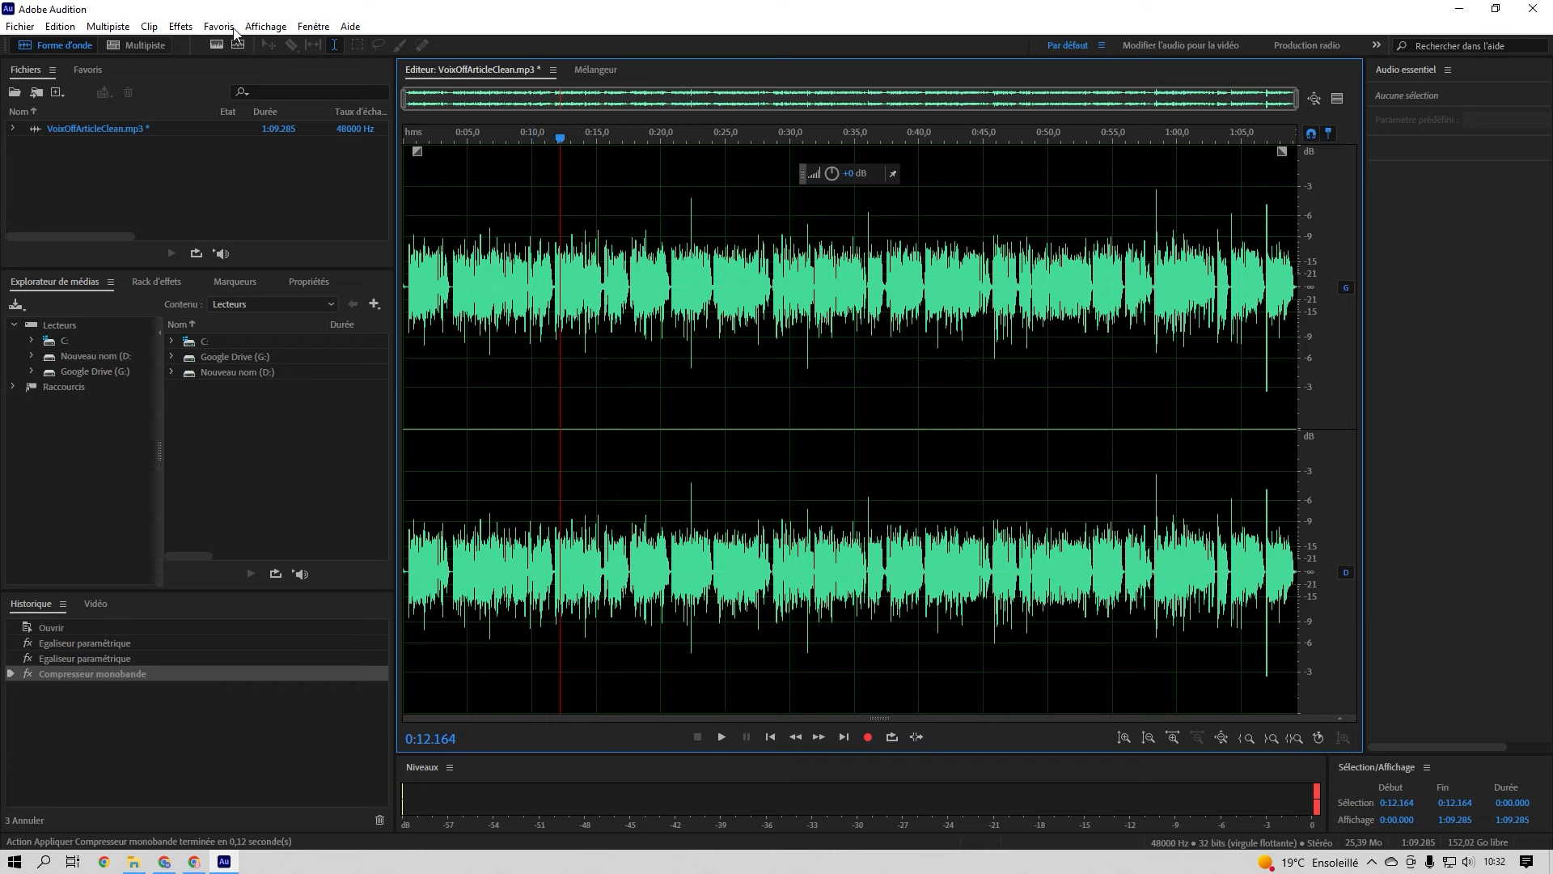
pyautogui.click(180, 26)
pyautogui.moveTo(298, 232)
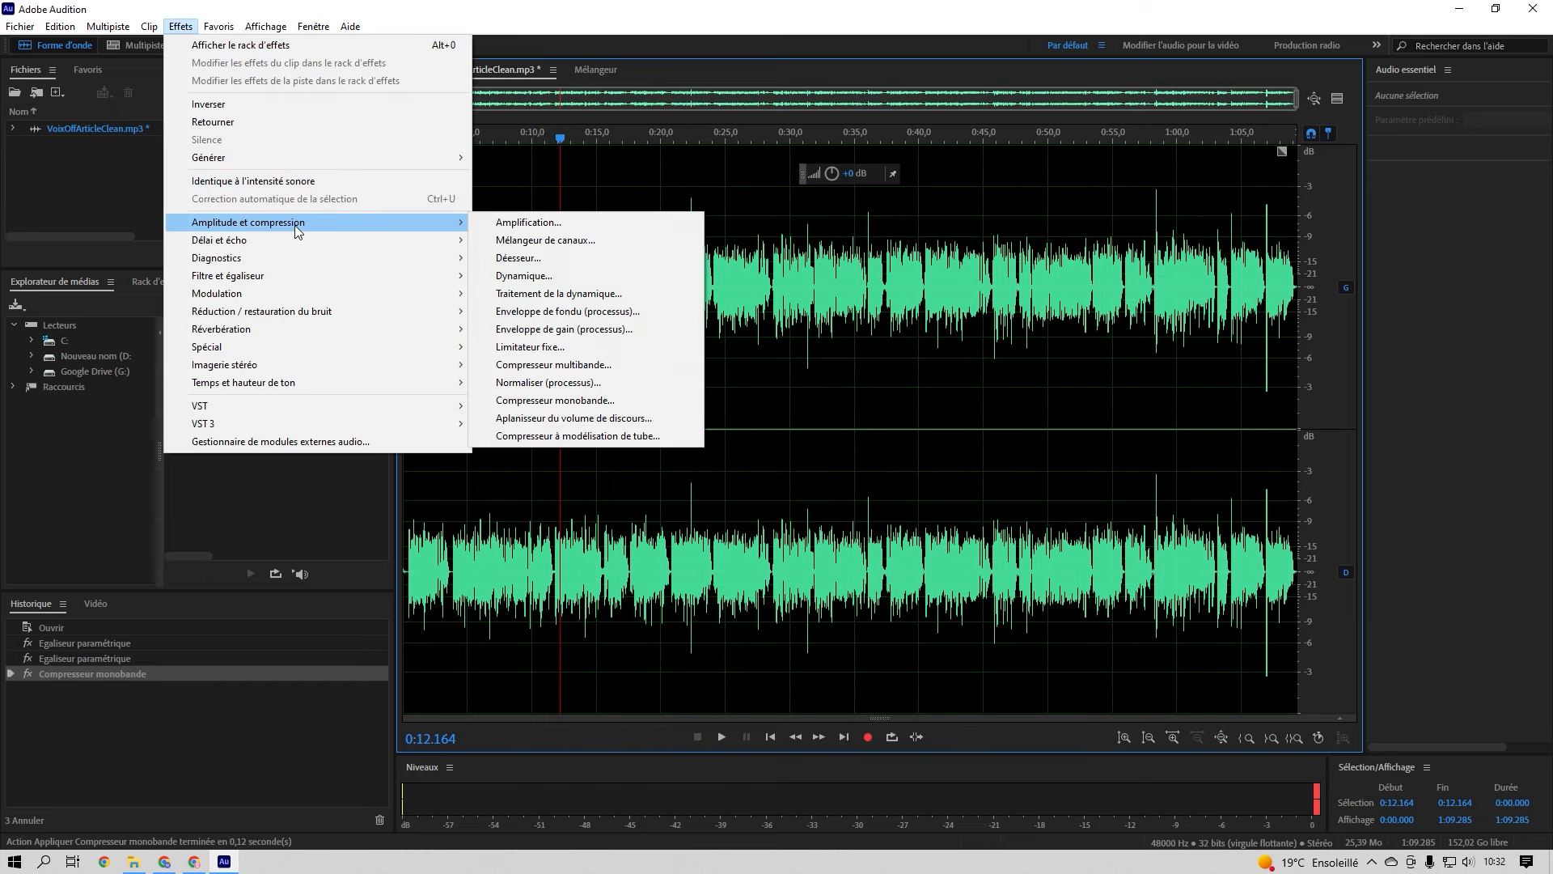
pyautogui.click(540, 383)
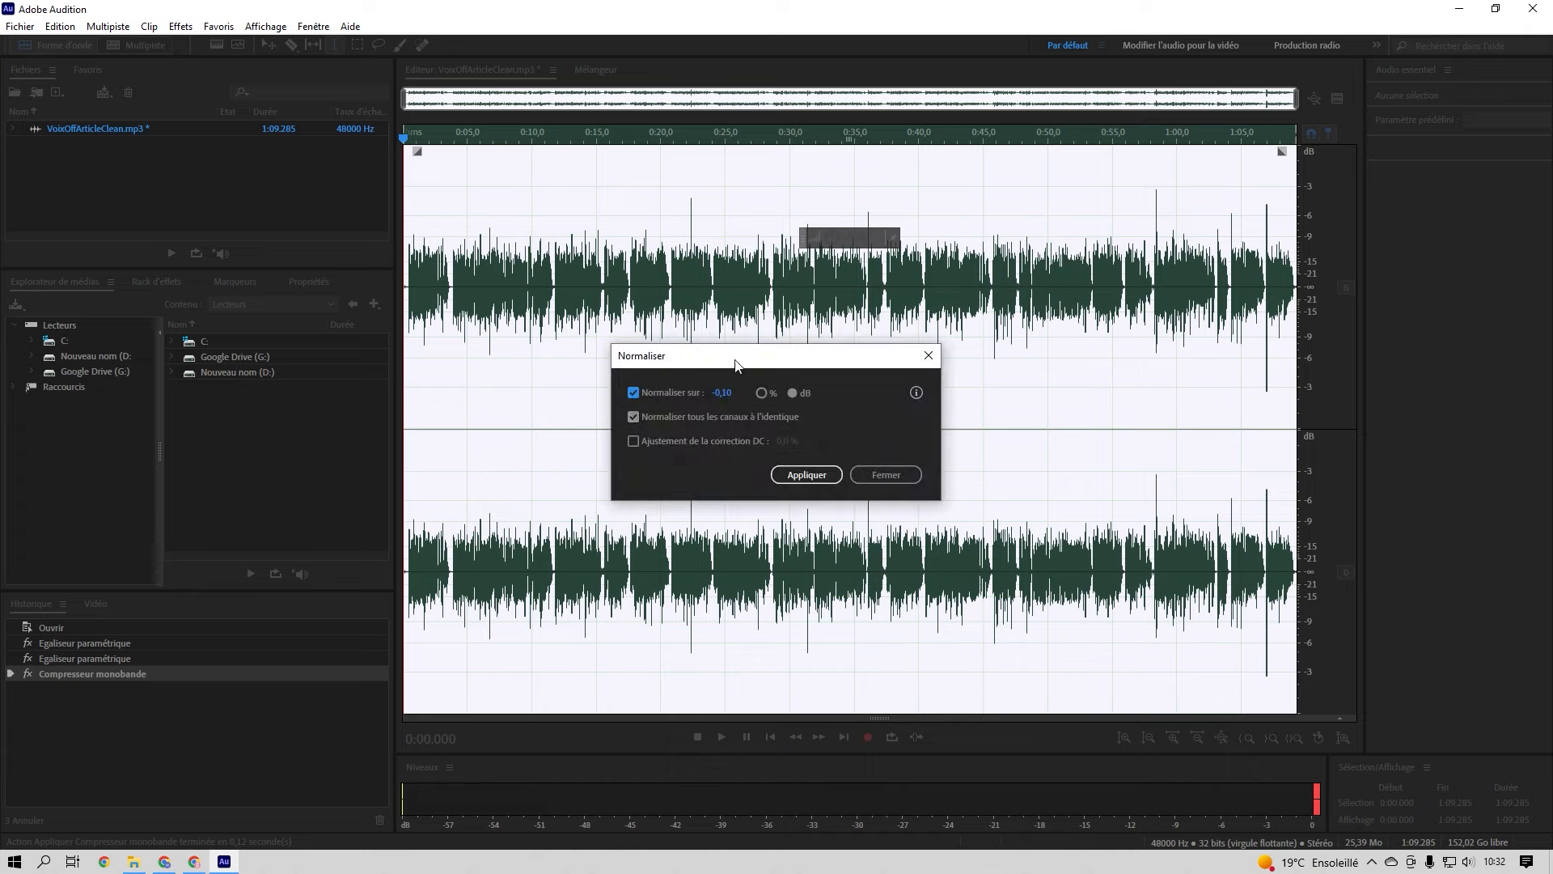
pyautogui.click(806, 474)
pyautogui.click(626, 312)
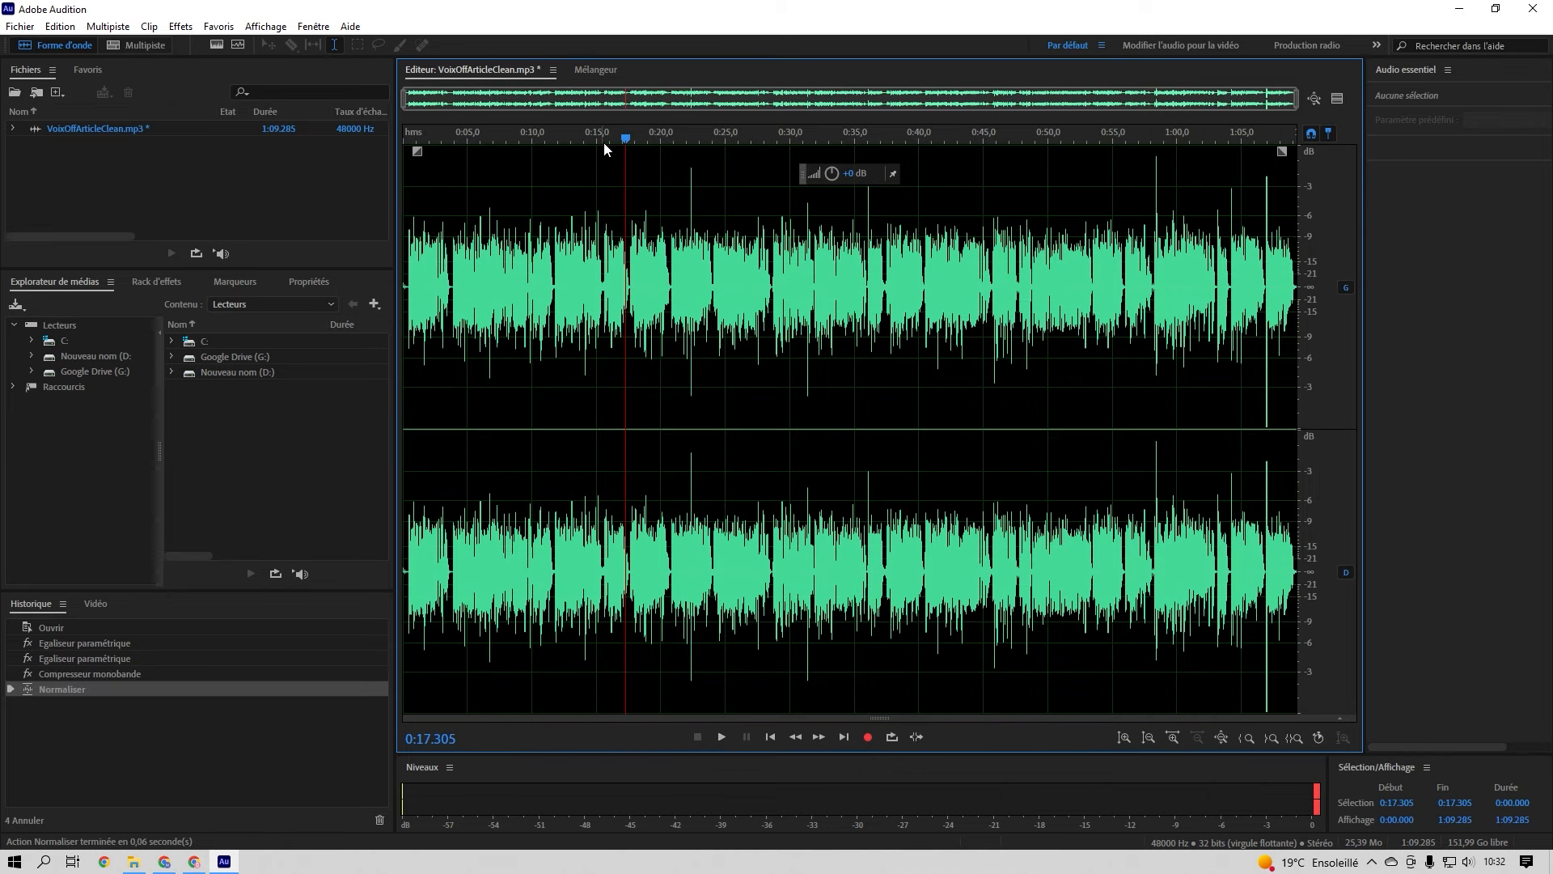
# Step: Listen to the opening in the original Ouvrir history state, and again from the start with the Normaliser state restored
pyautogui.click(407, 131)
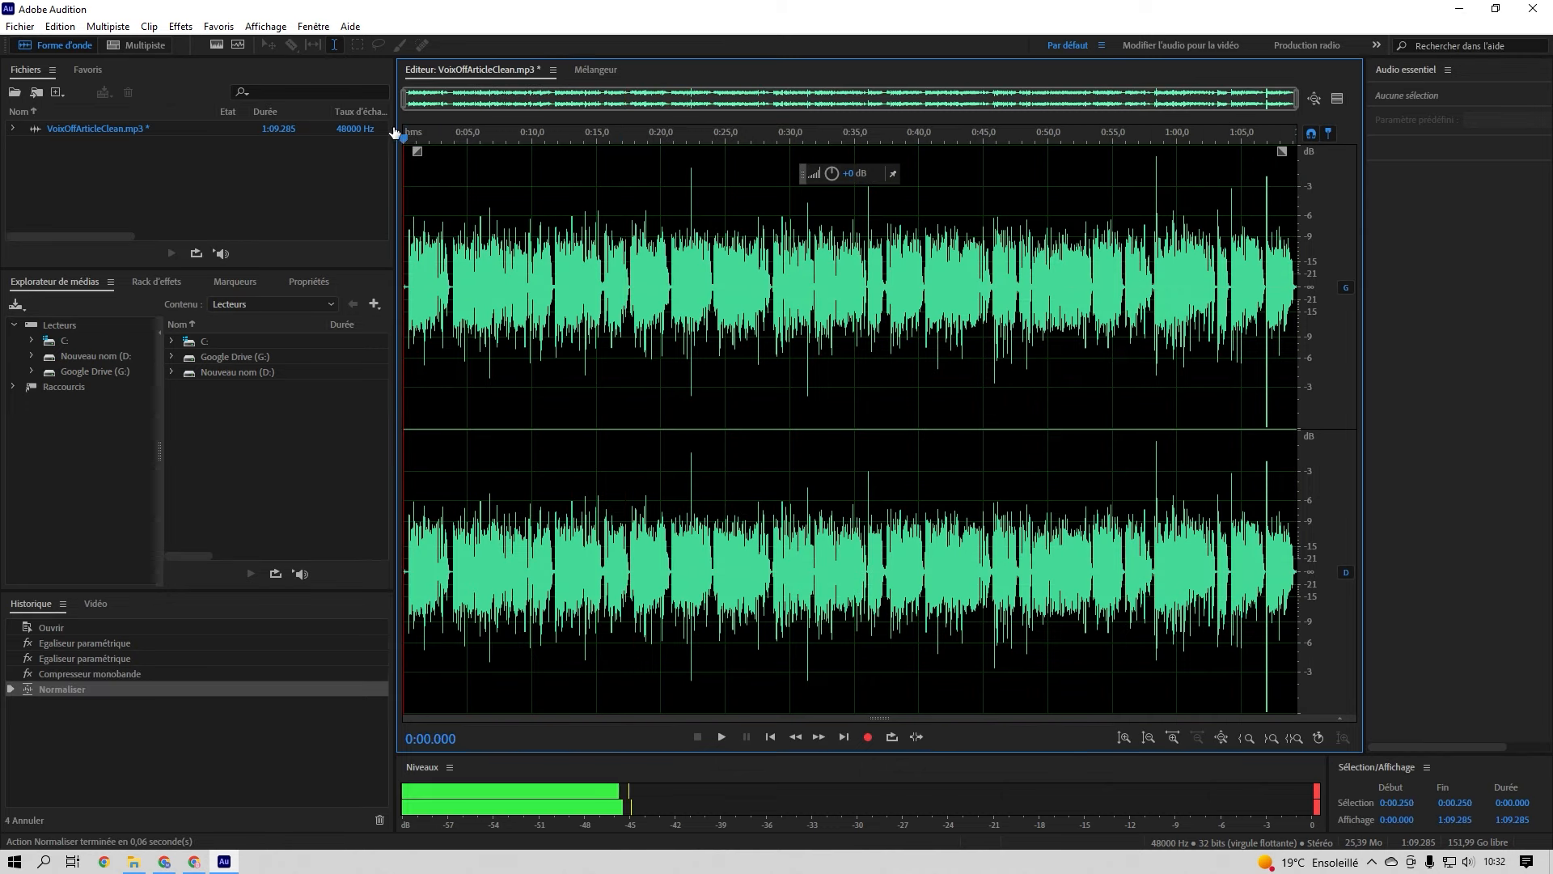
pyautogui.click(50, 629)
pyautogui.press('space')
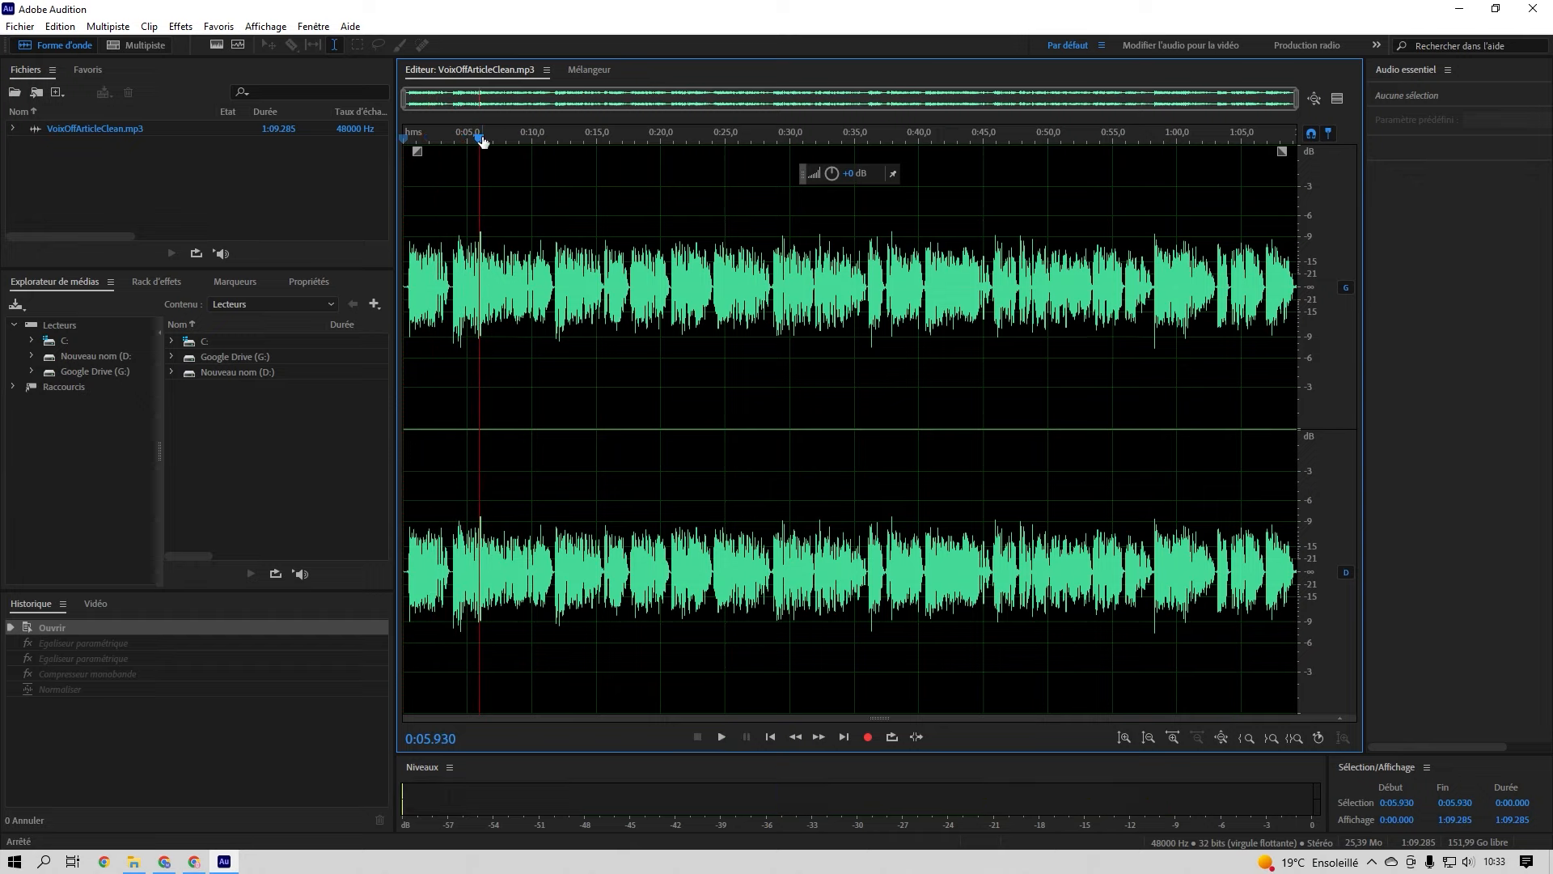
pyautogui.press('space')
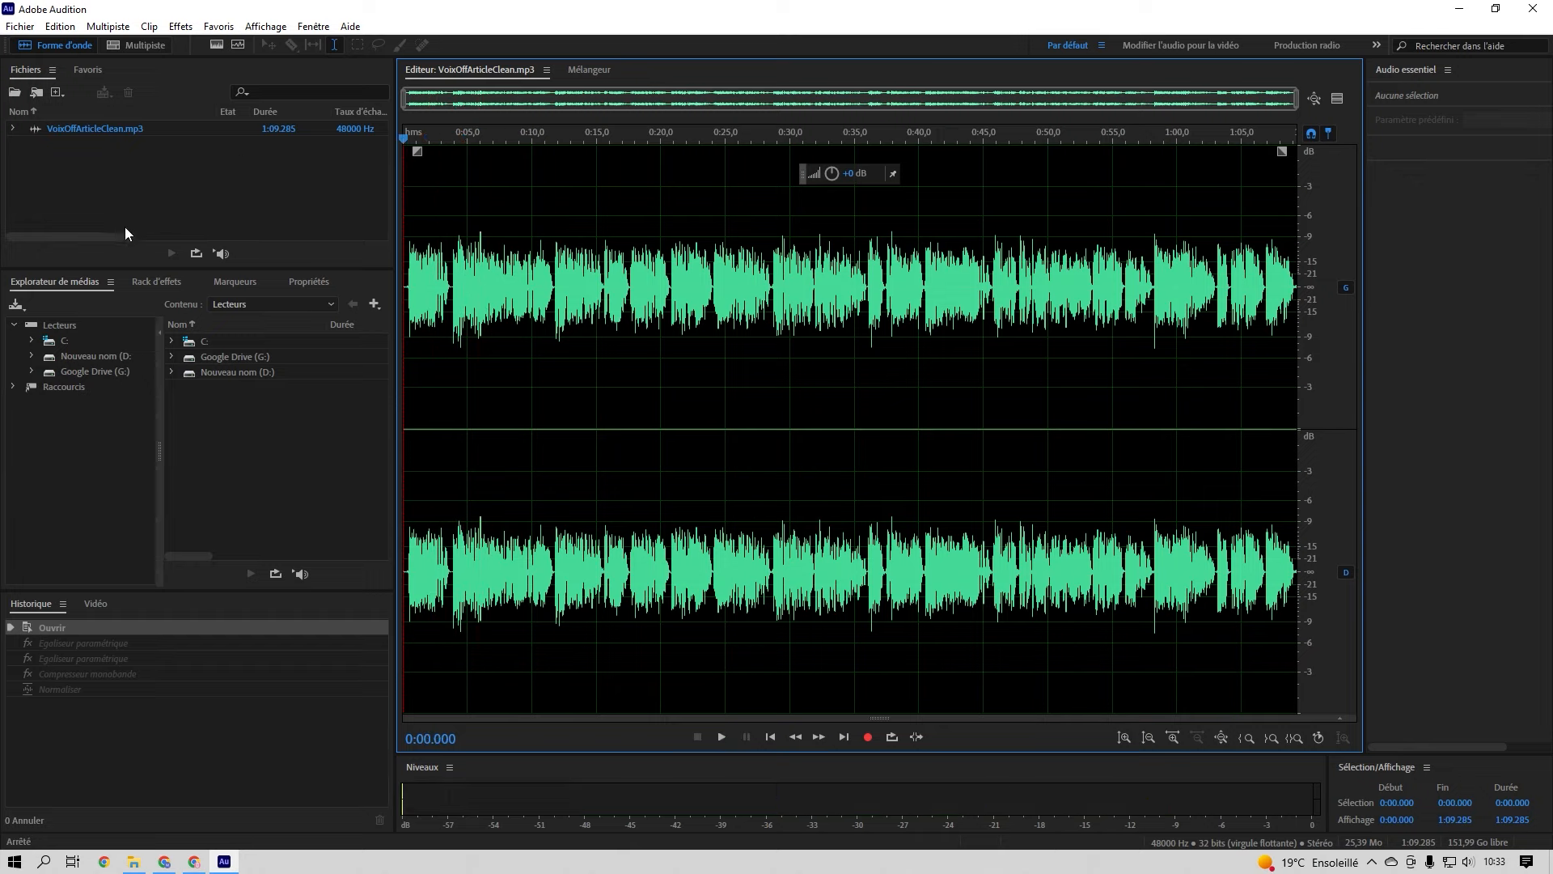
pyautogui.click(57, 689)
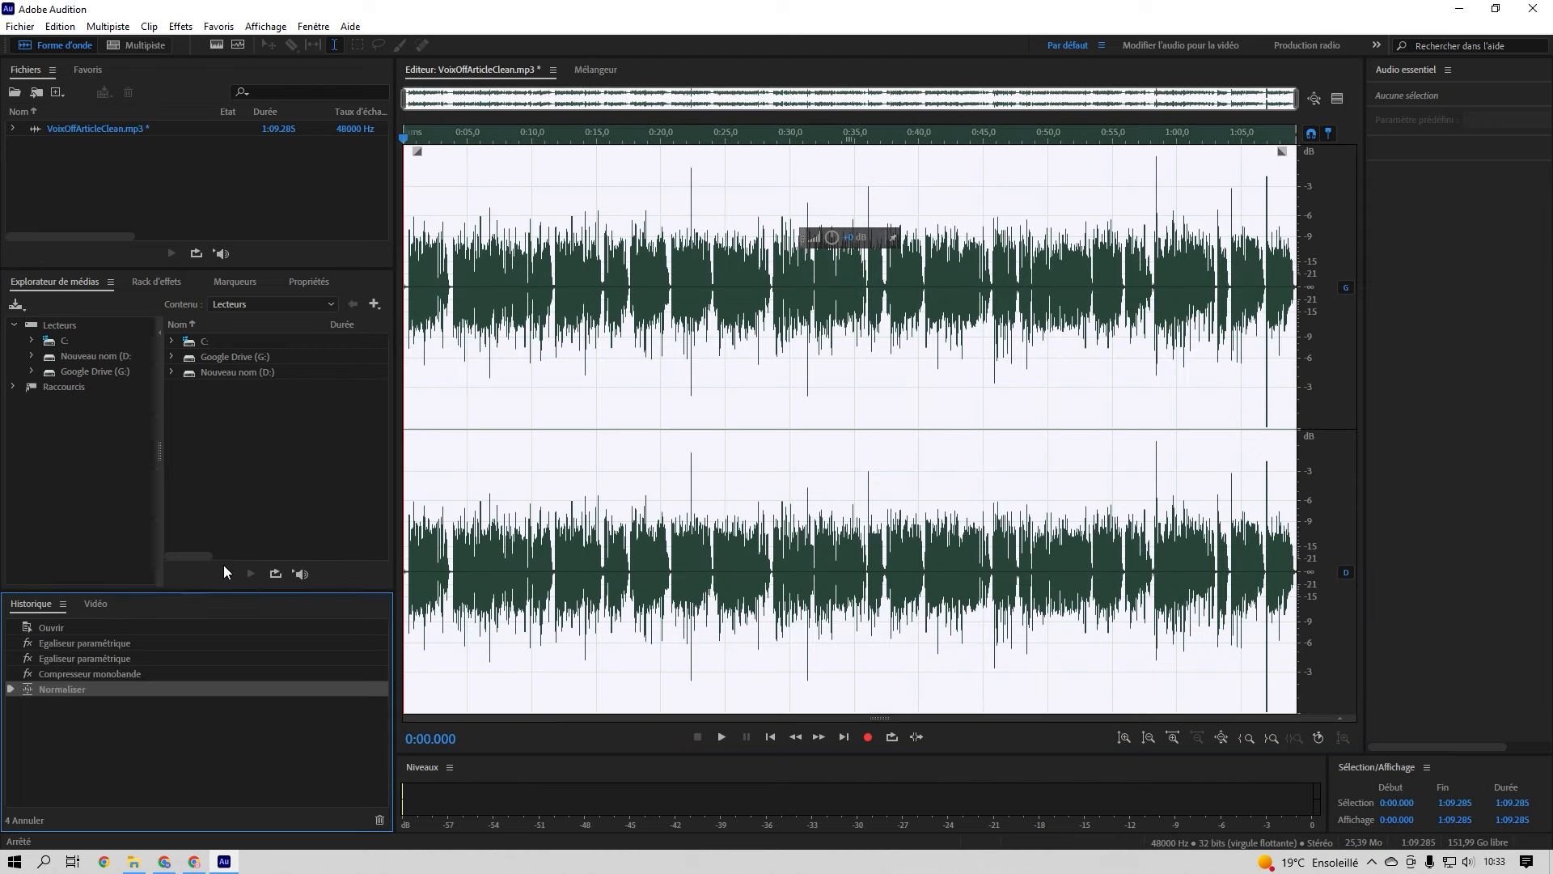
pyautogui.press('space')
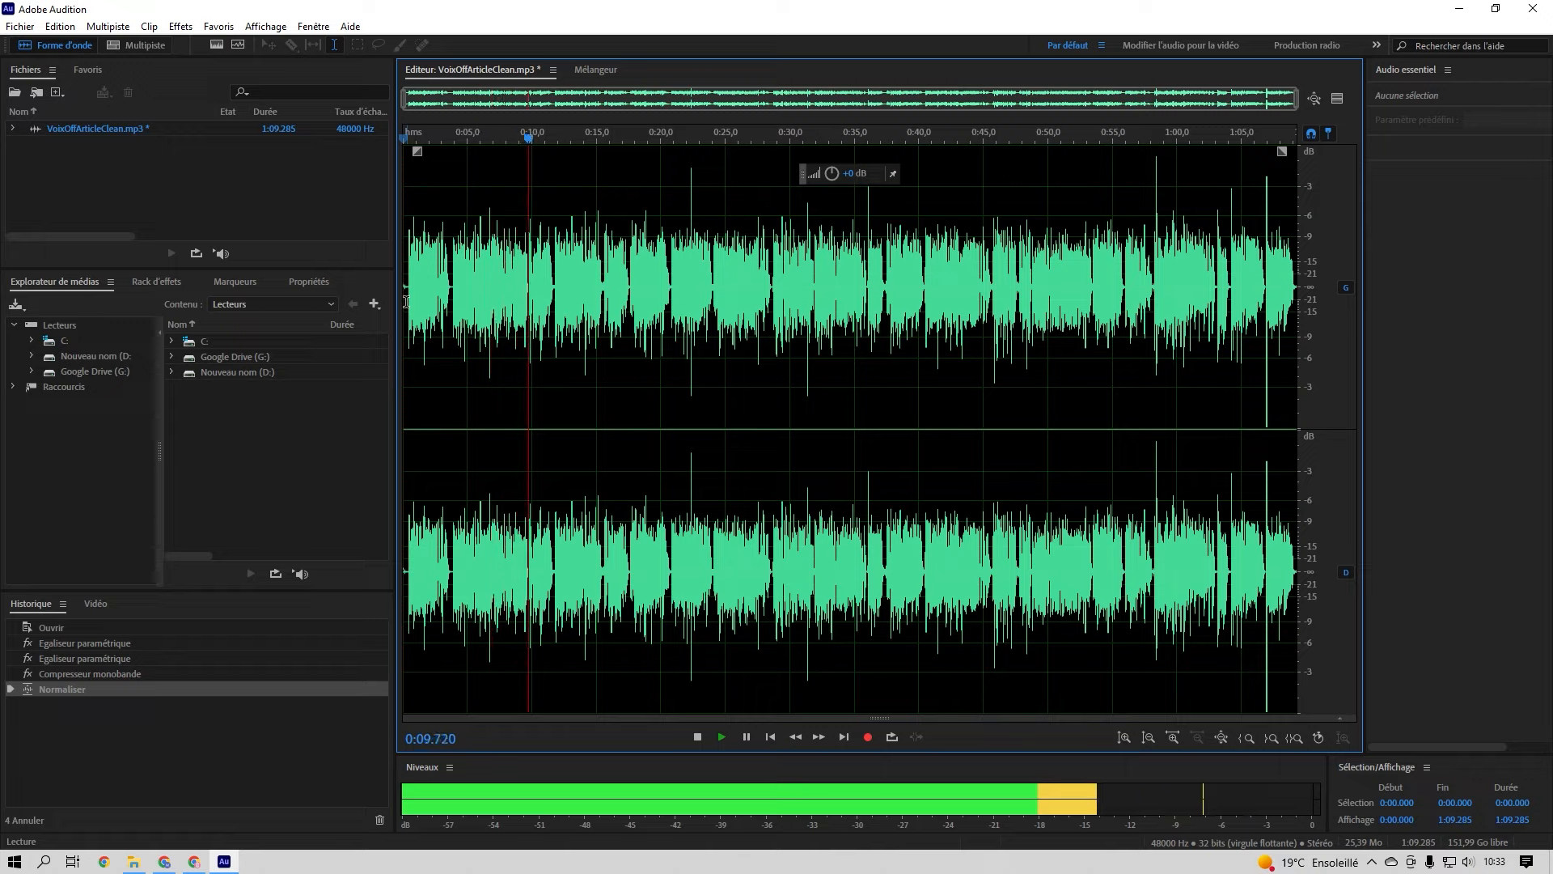
pyautogui.press('space')
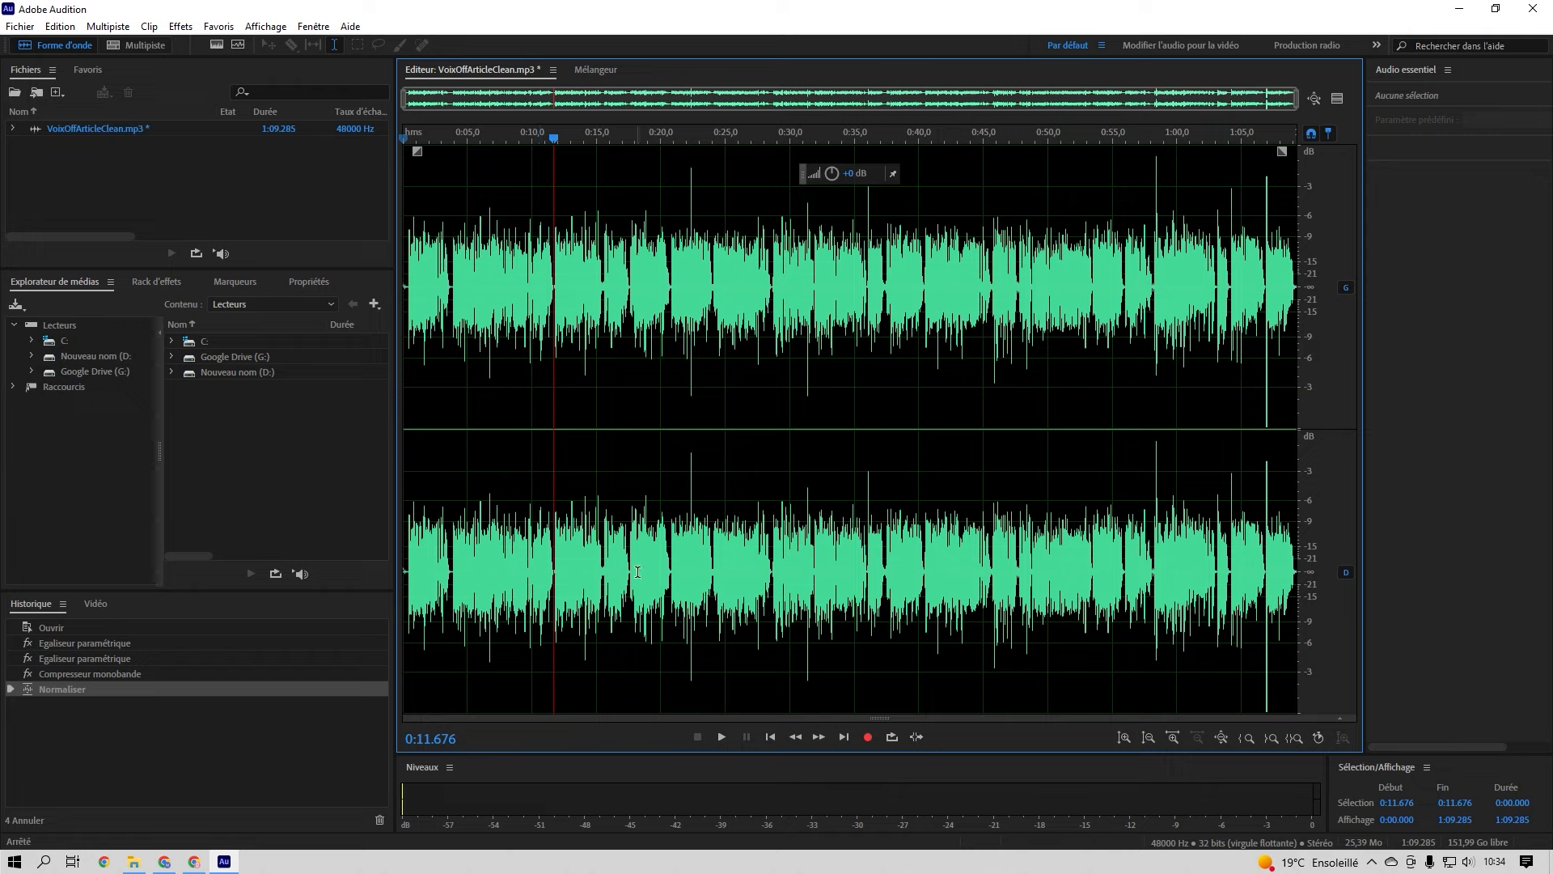
# Step: Create a stereo multitrack session at 48000 Hz and 32 bits, and place VoixOffArticleClean.mp3 at the start of Piste 1
pyautogui.click(139, 46)
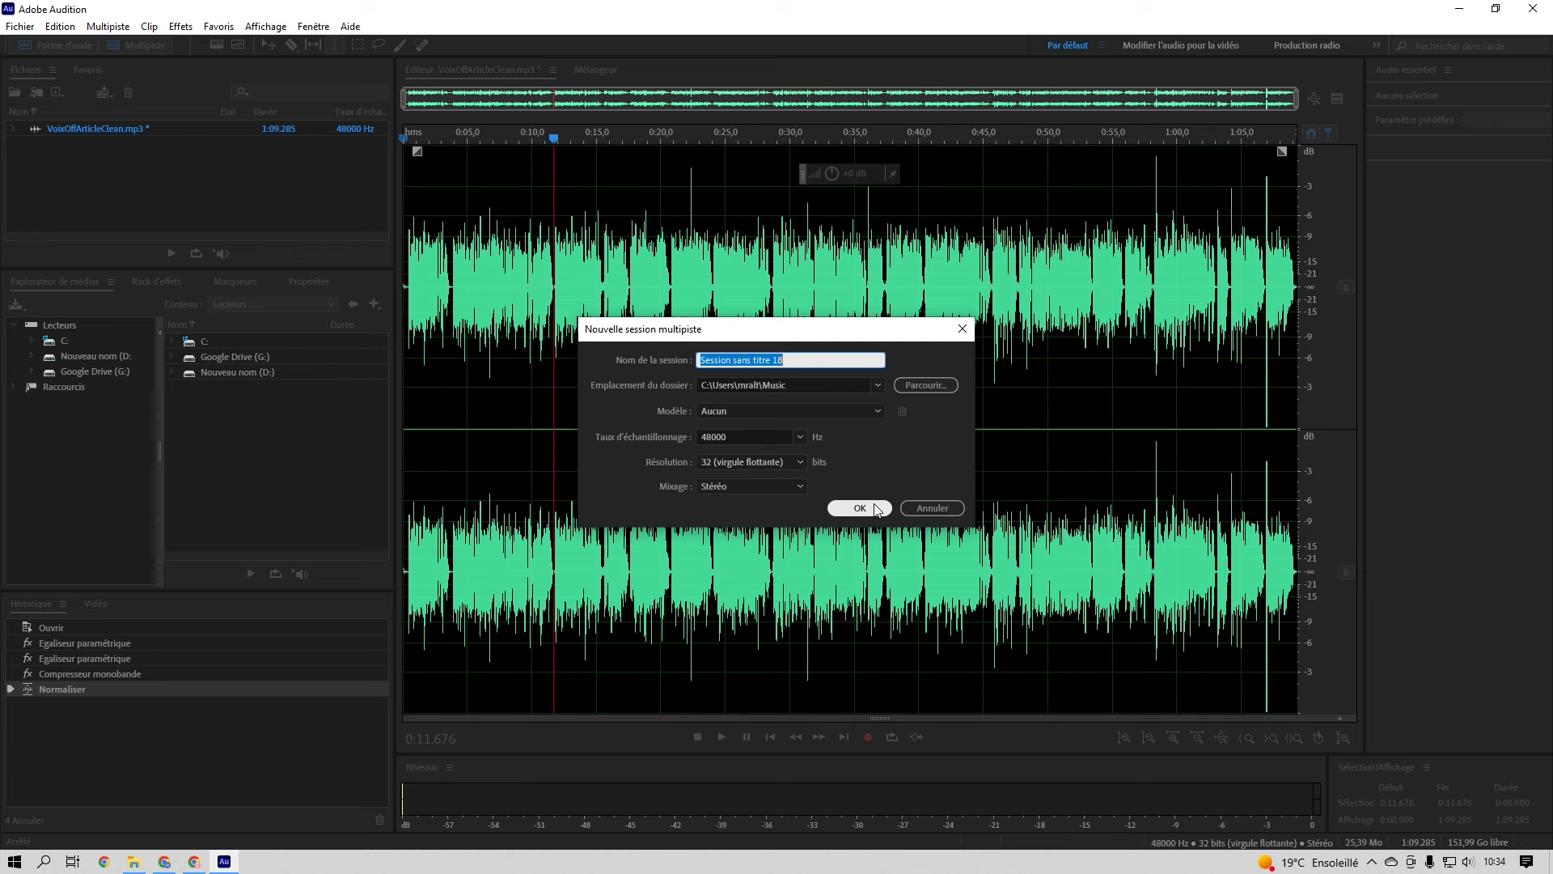
pyautogui.click(876, 508)
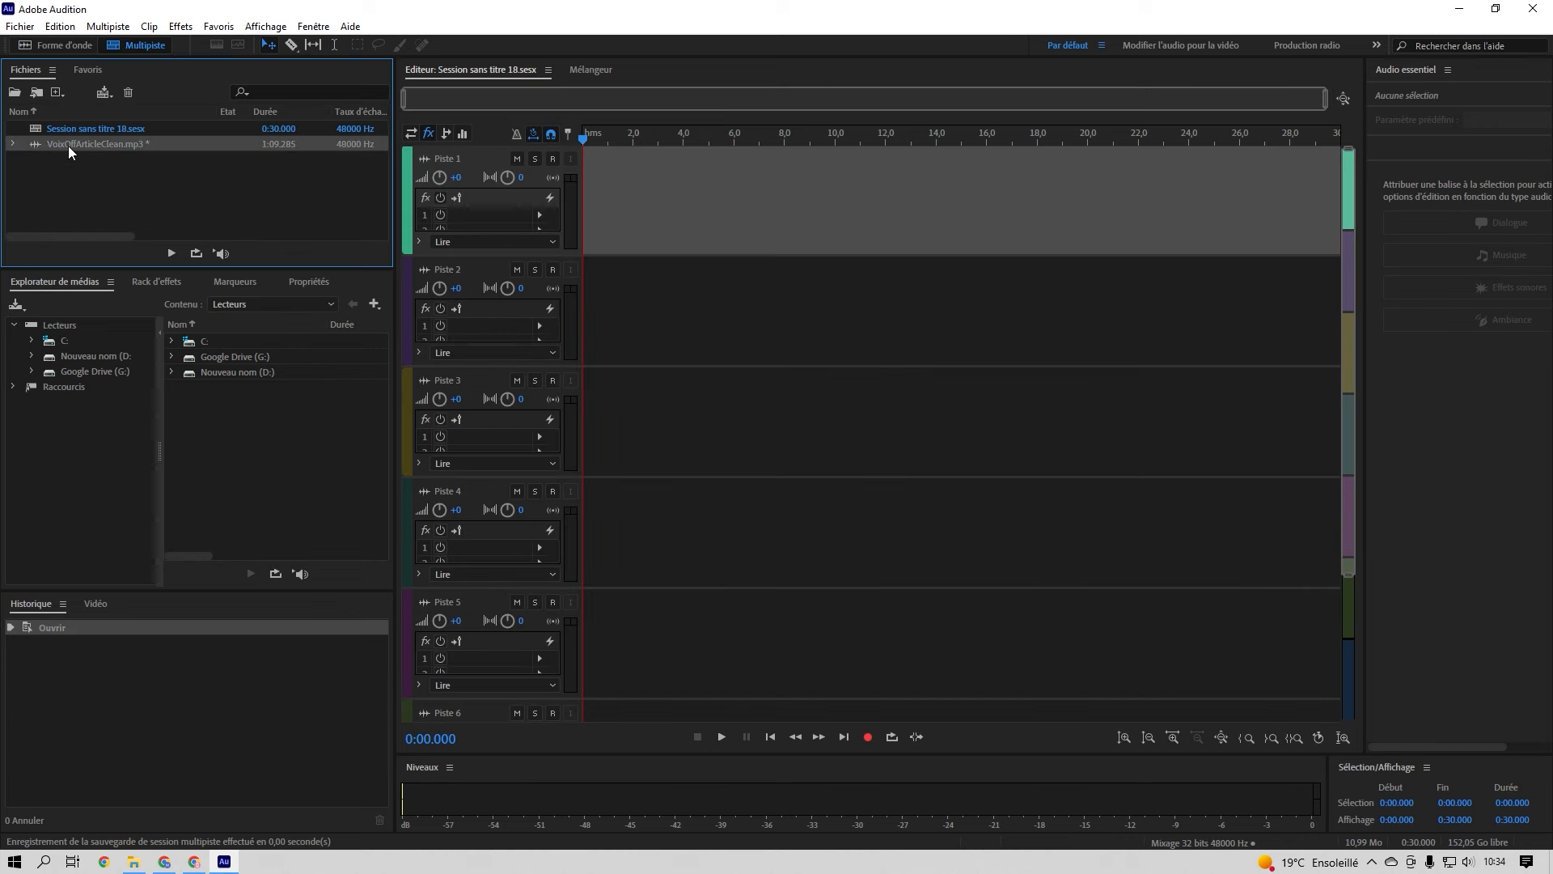
pyautogui.moveTo(68, 144); pyautogui.dragTo(558, 190)
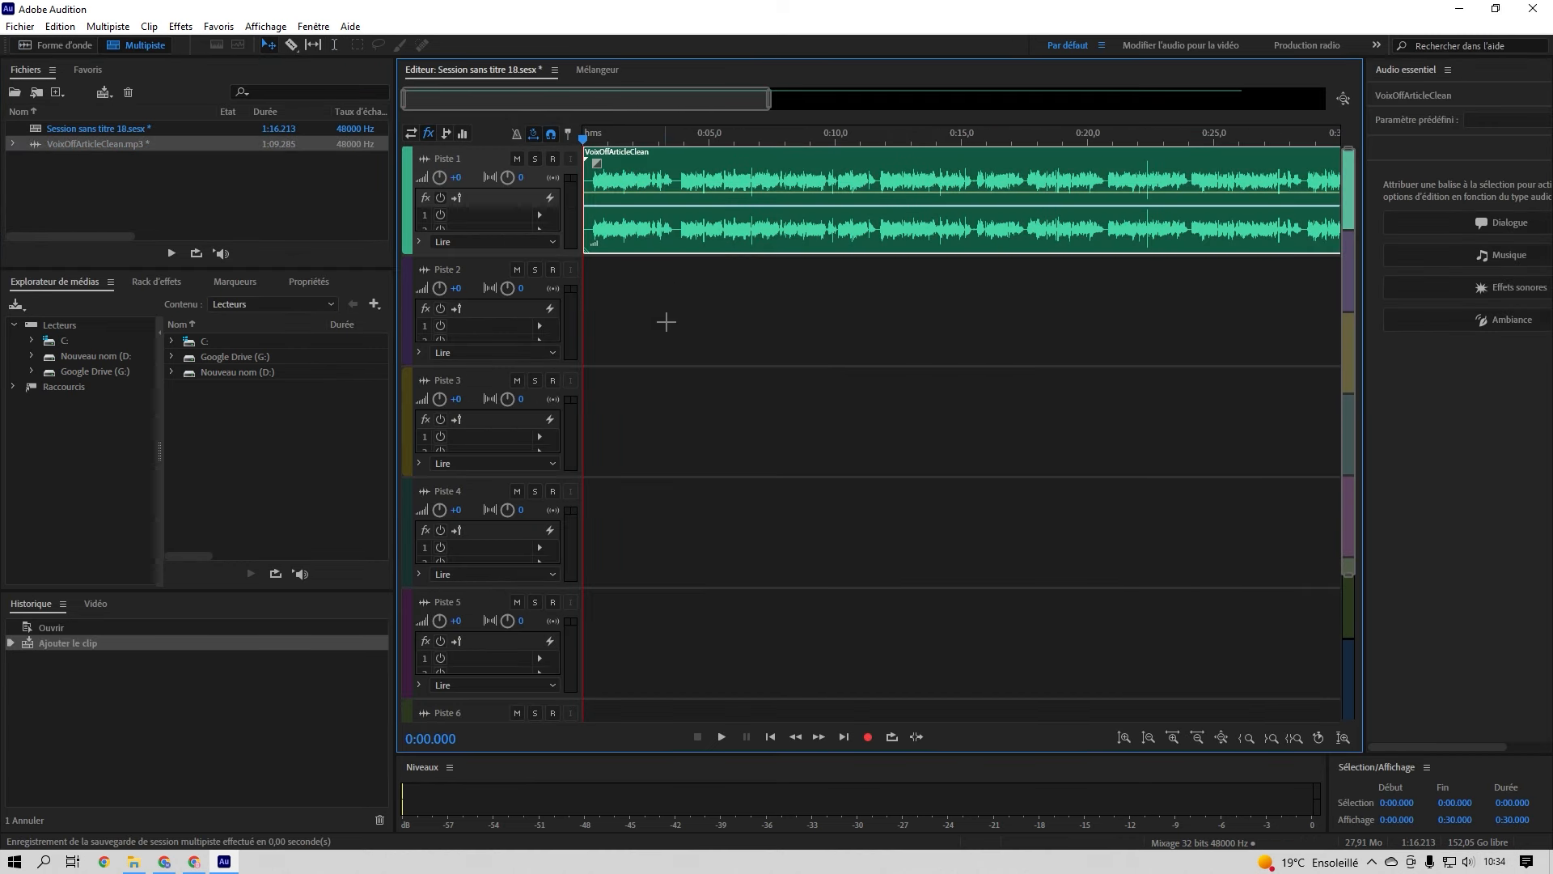